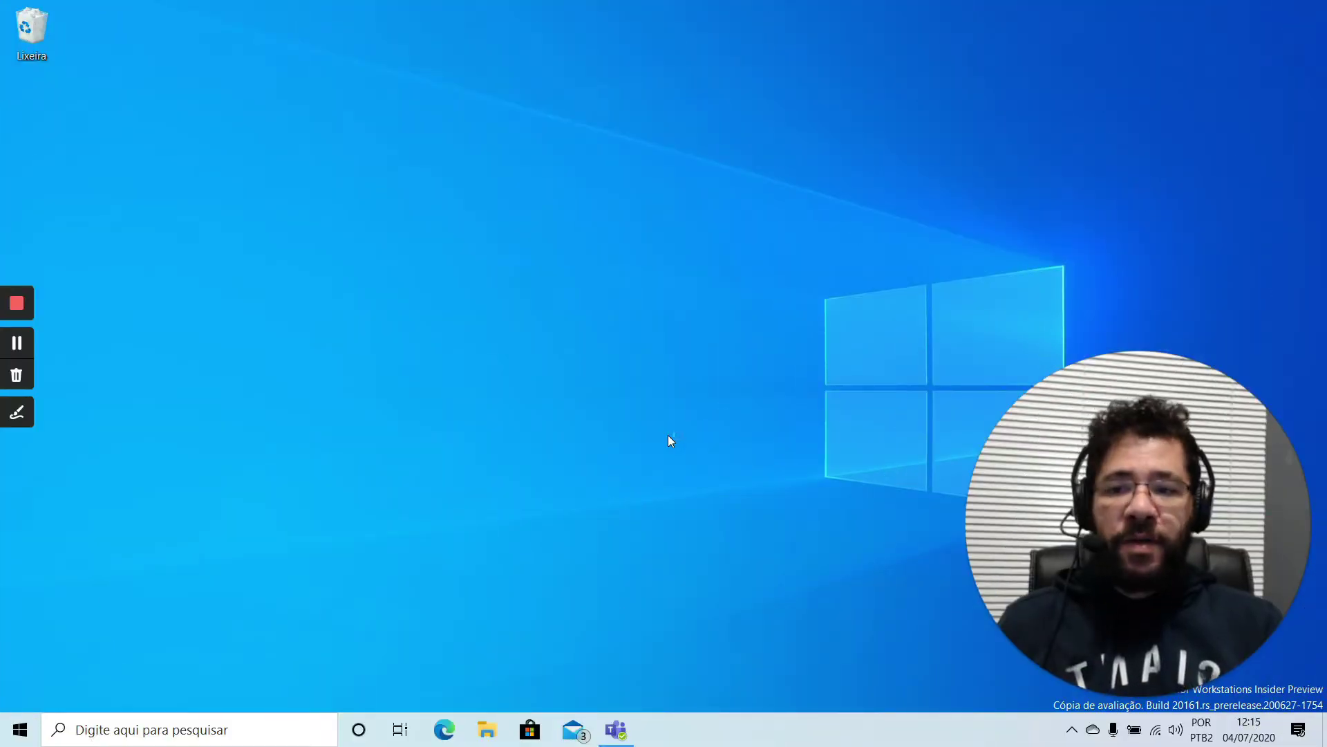
Launch PowerPoint by searching 'power' in Windows Search
key("super")
type("po")
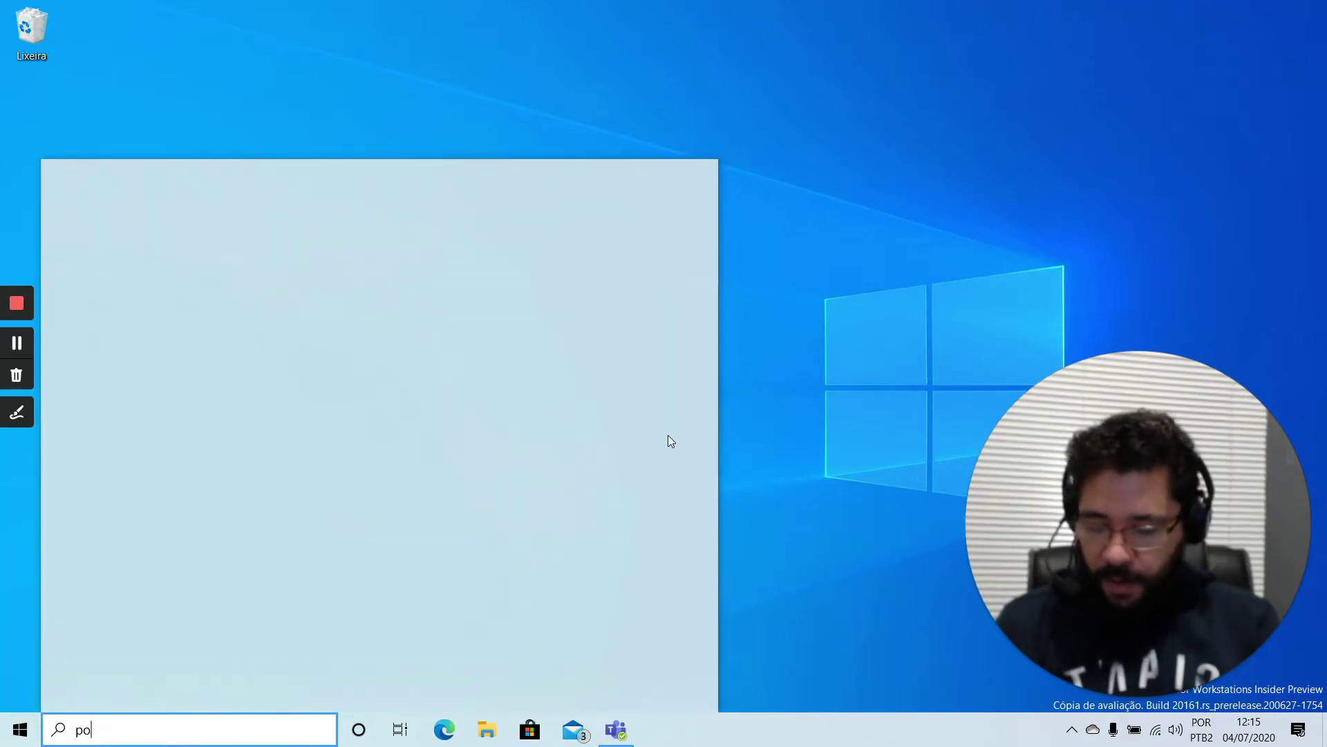
type("wer")
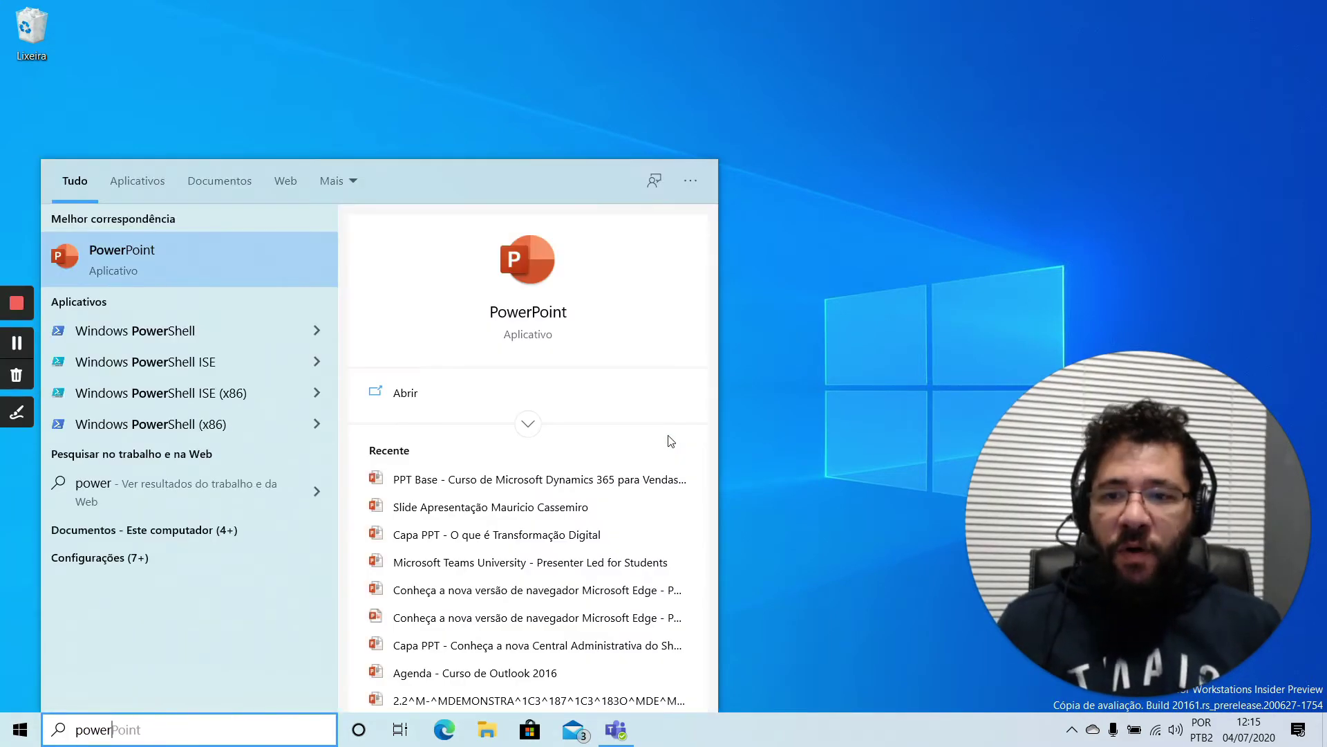
key("Return")
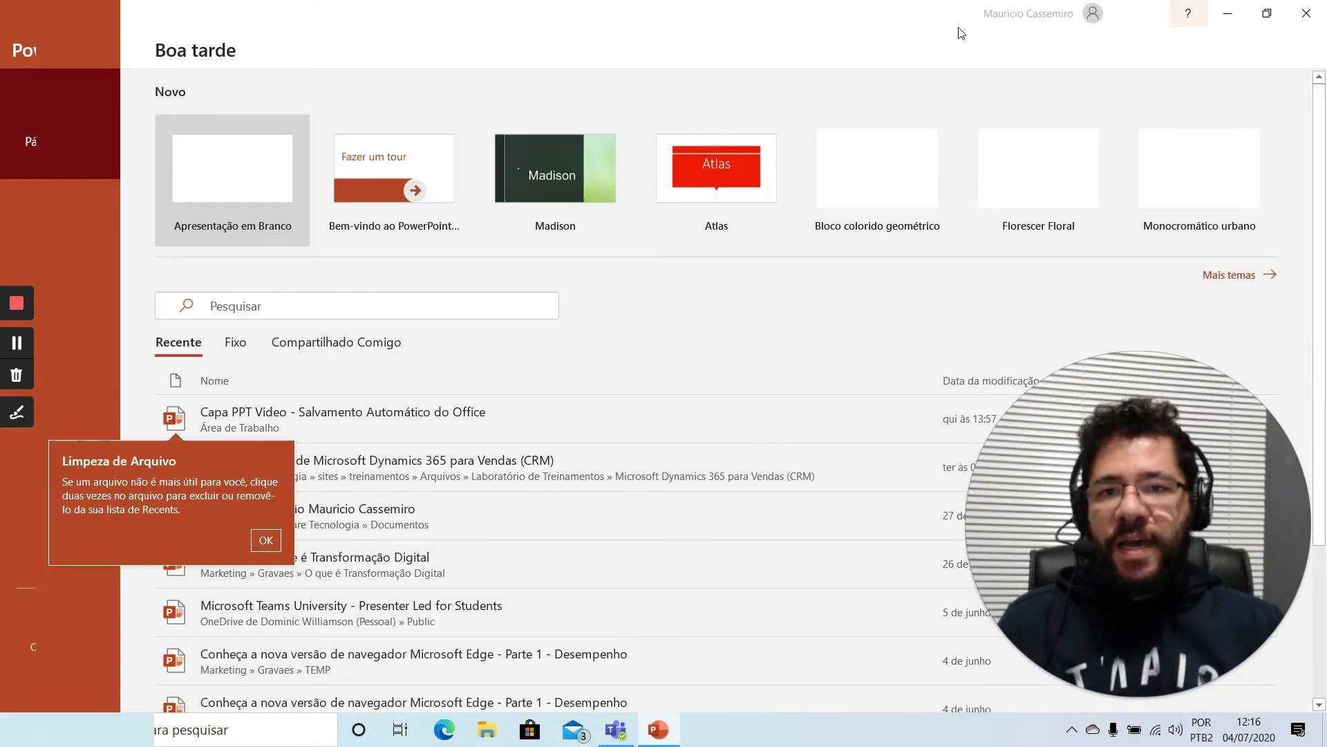
Start a blank presentation, delete its title and subtitle placeholders, and close Ideias de Design
left_click(265, 540)
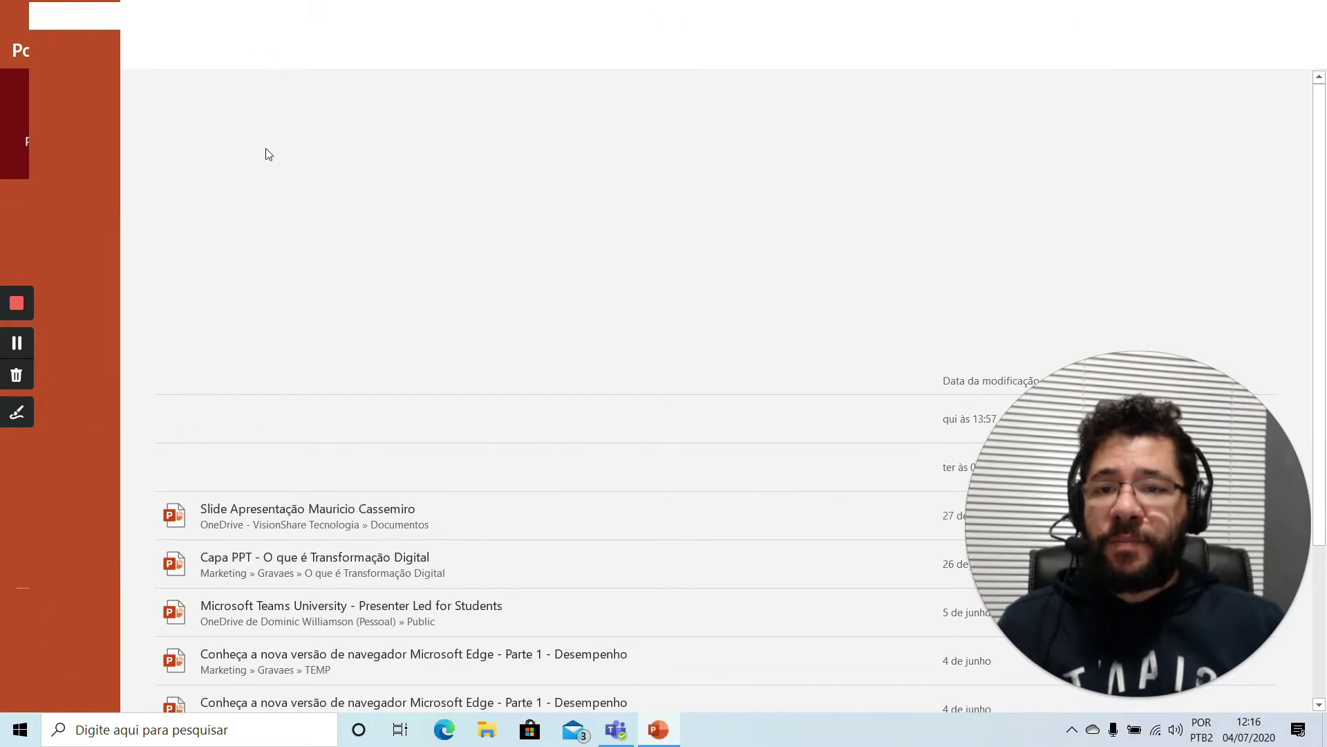
left_click(264, 173)
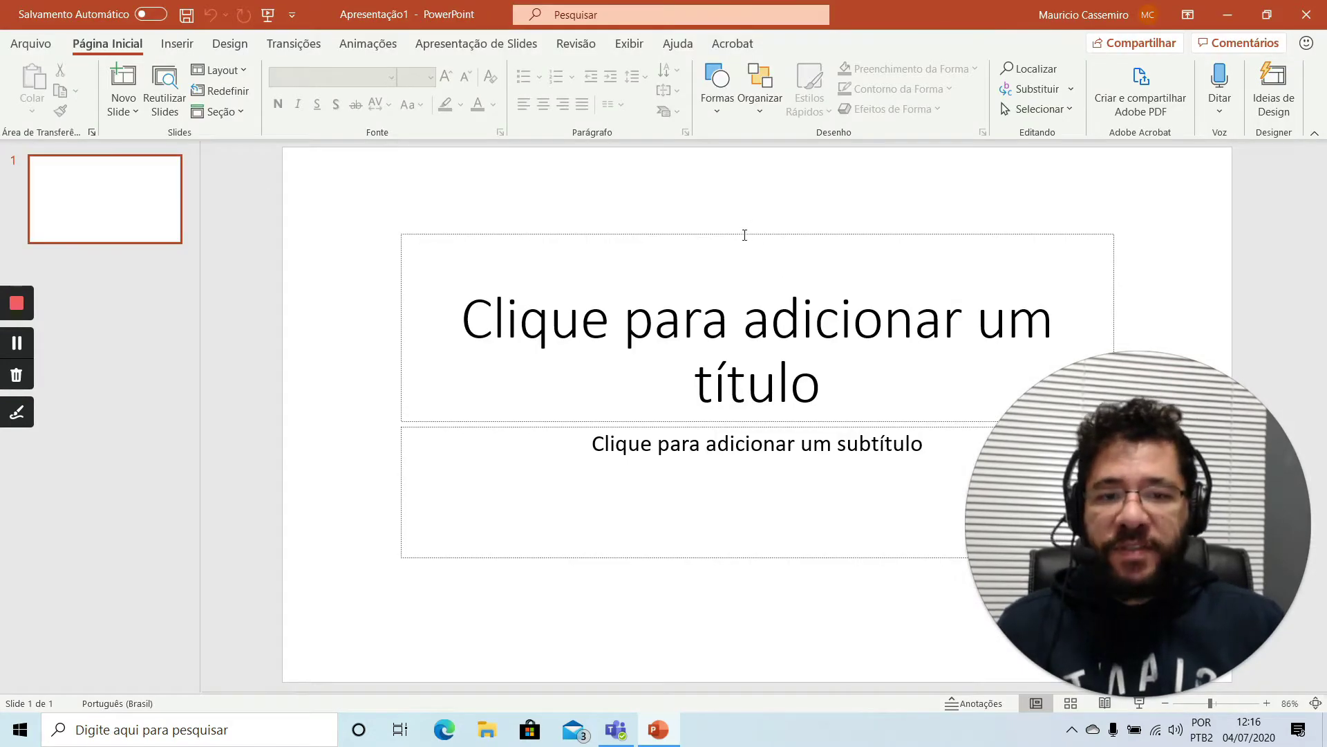
left_click(736, 236)
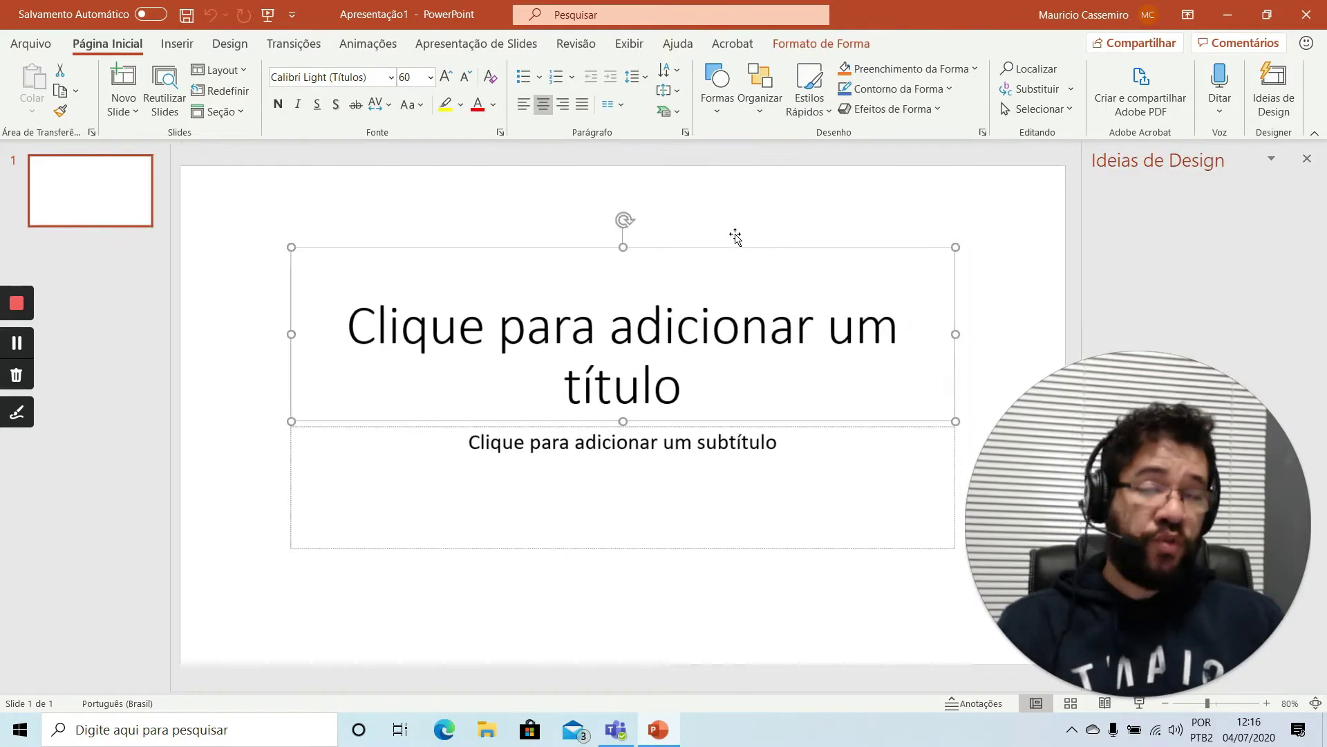
key("Delete")
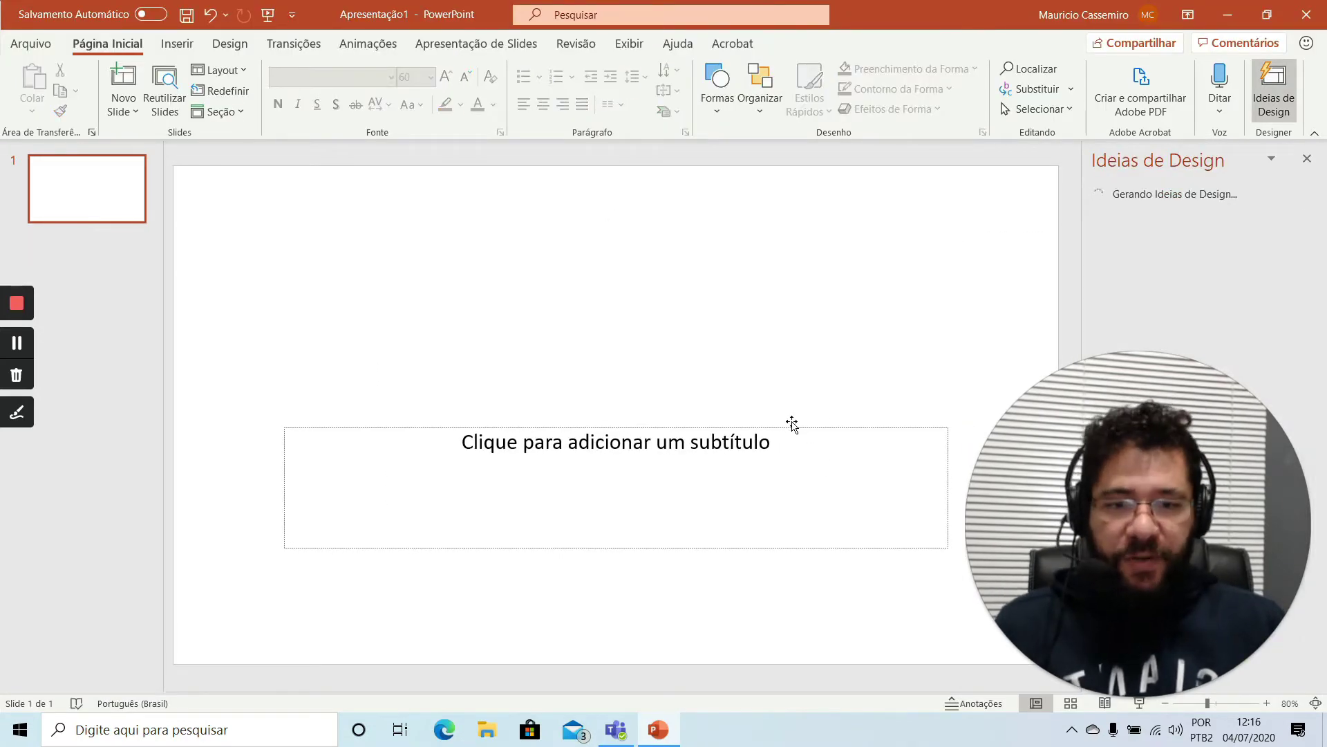
left_click(792, 425)
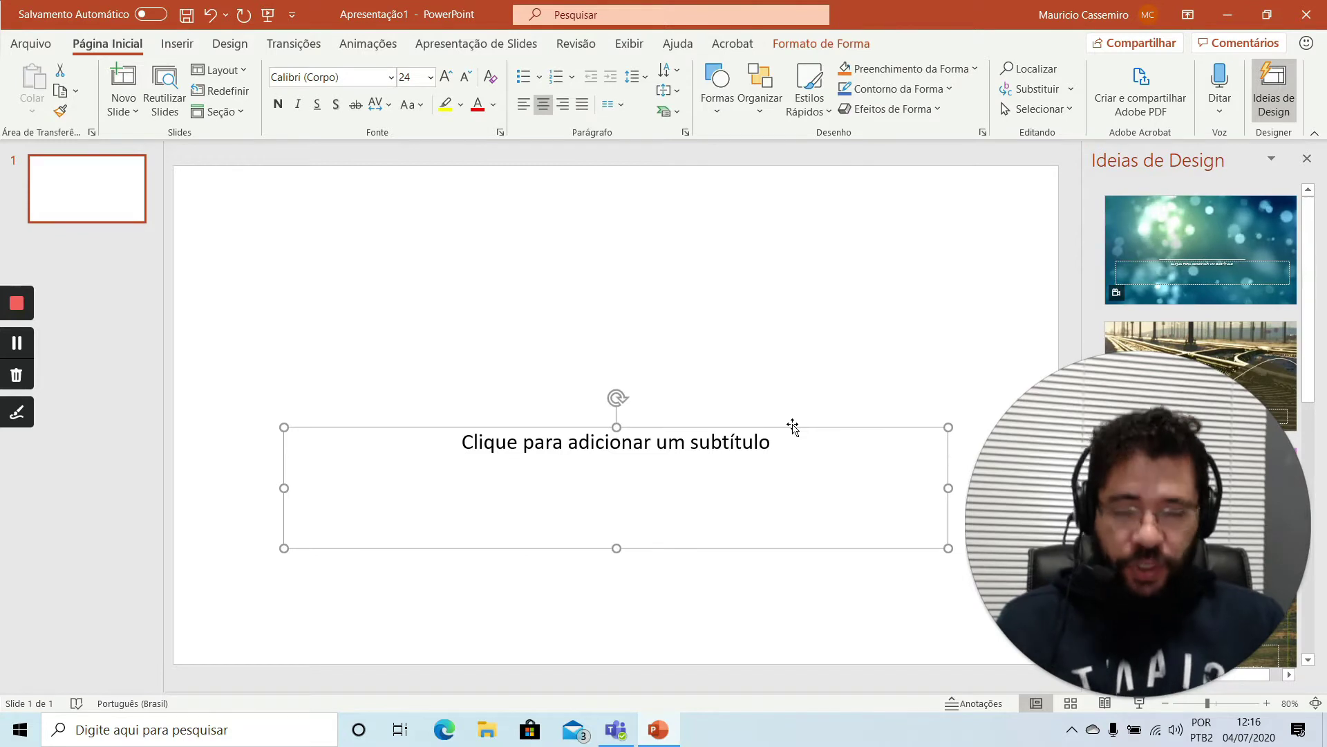
key("Delete")
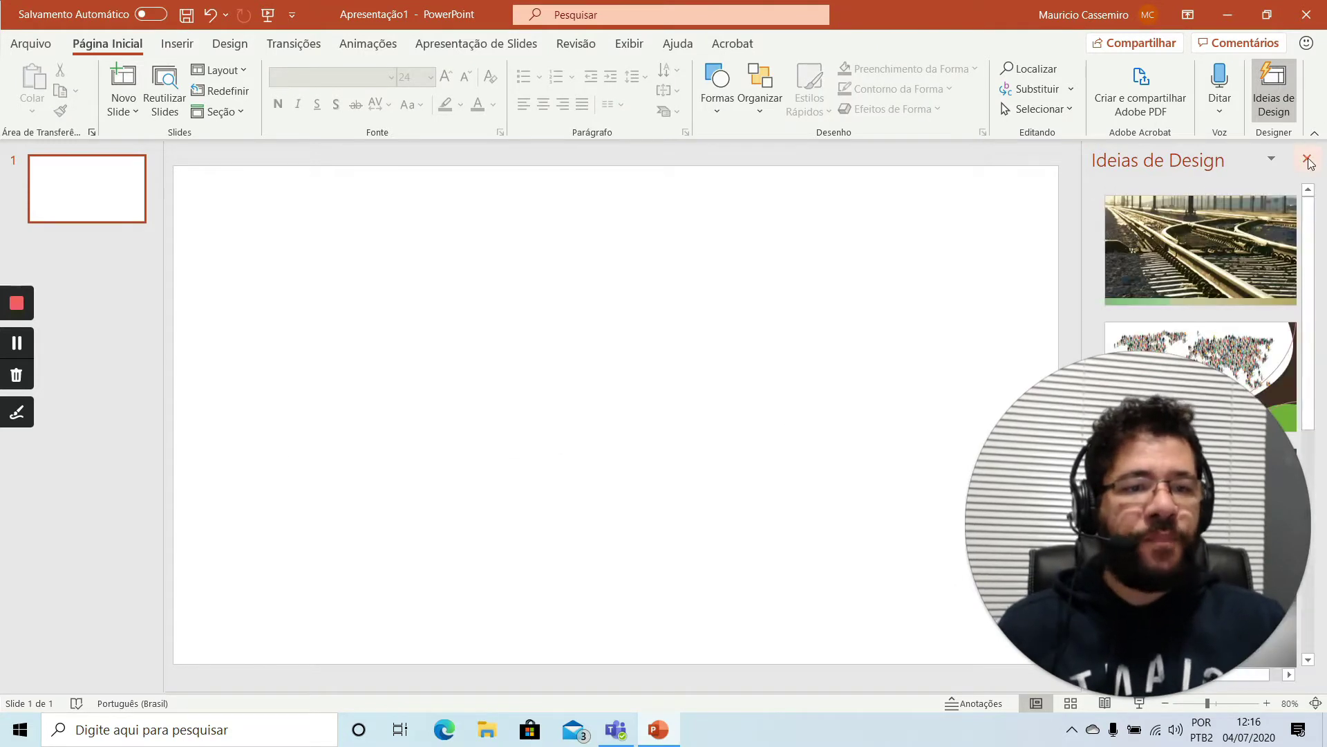
left_click(1307, 160)
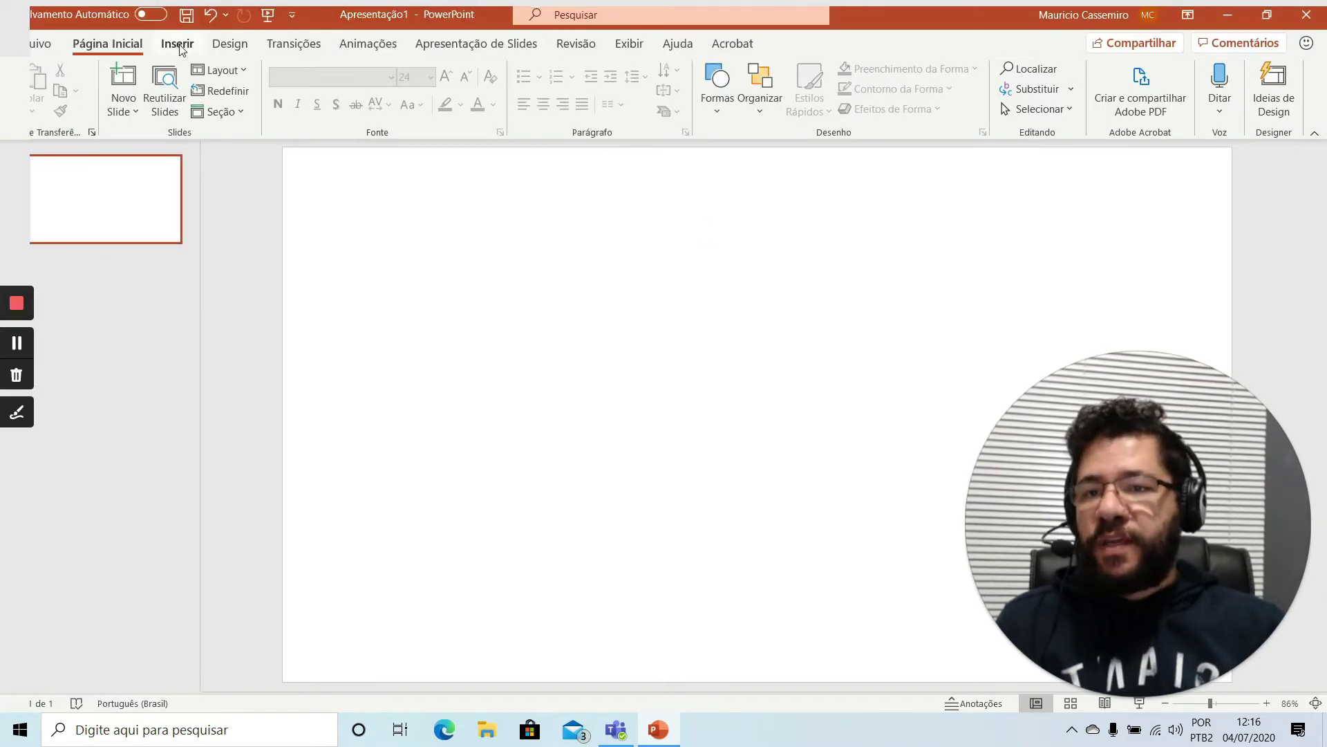
Open the Modelos 3D dropdown on the Inserir tab
left_click(177, 45)
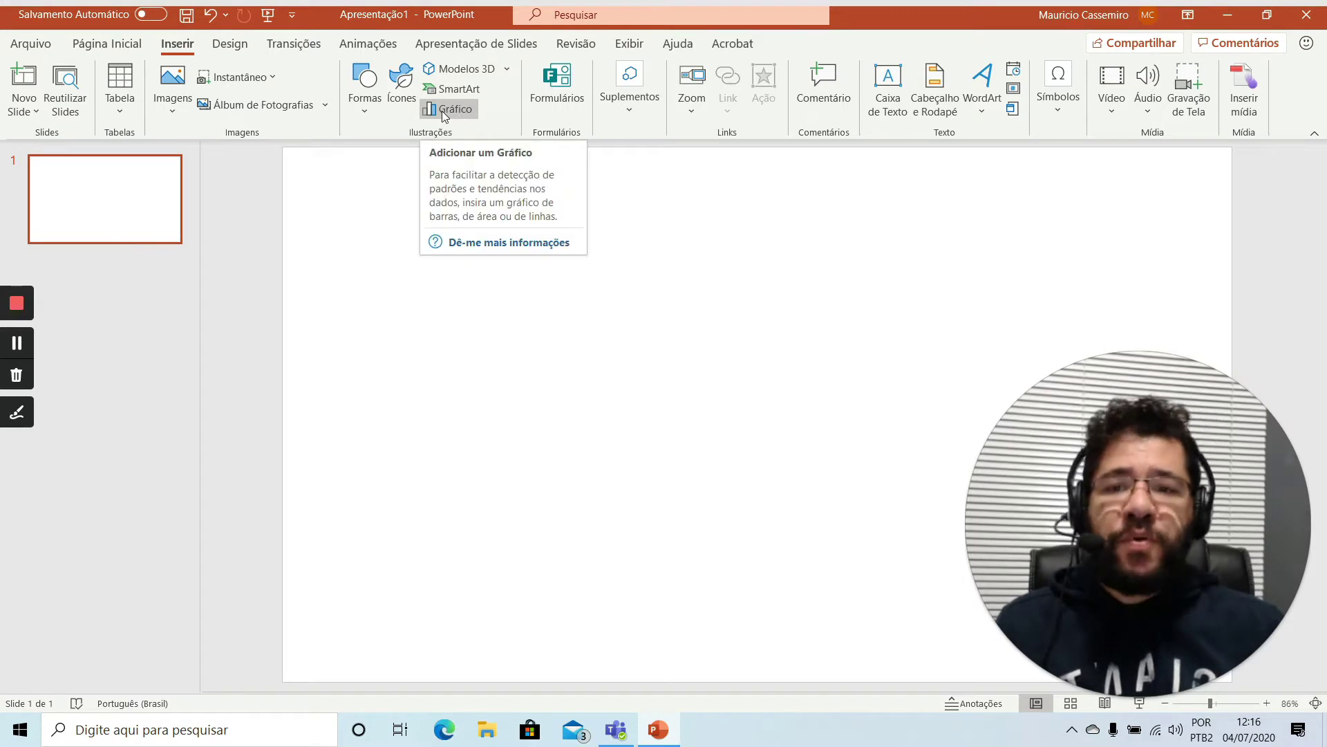
left_click(508, 75)
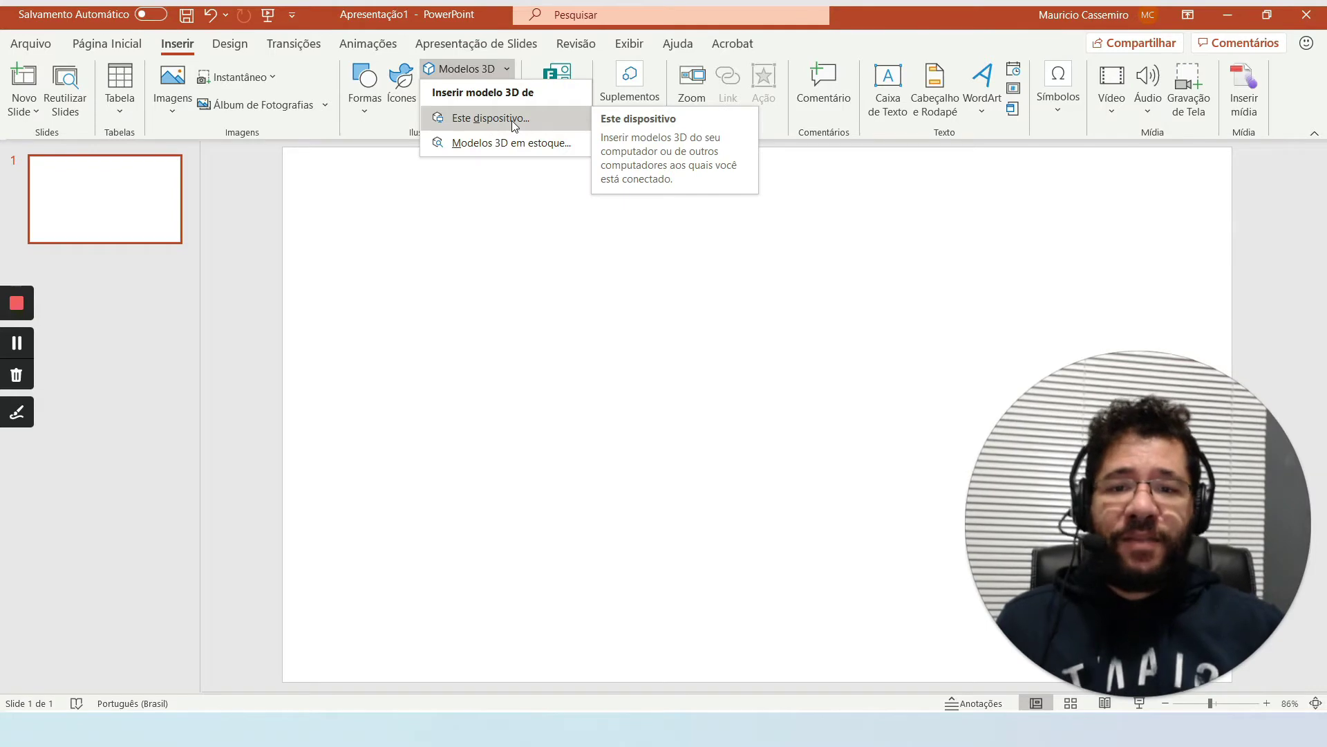
Launch Paint 3D by searching 'paint' in Windows Search
key("super")
type("p")
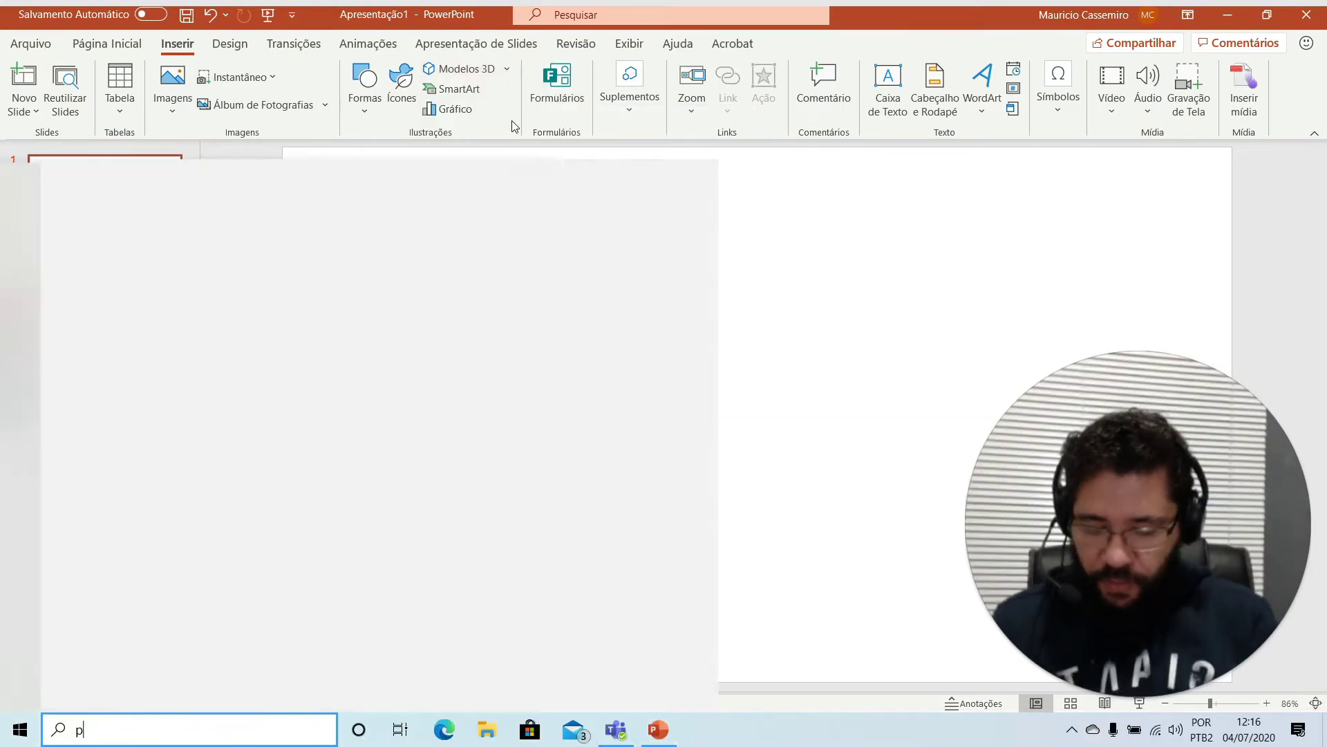
type("aint")
key("Down")
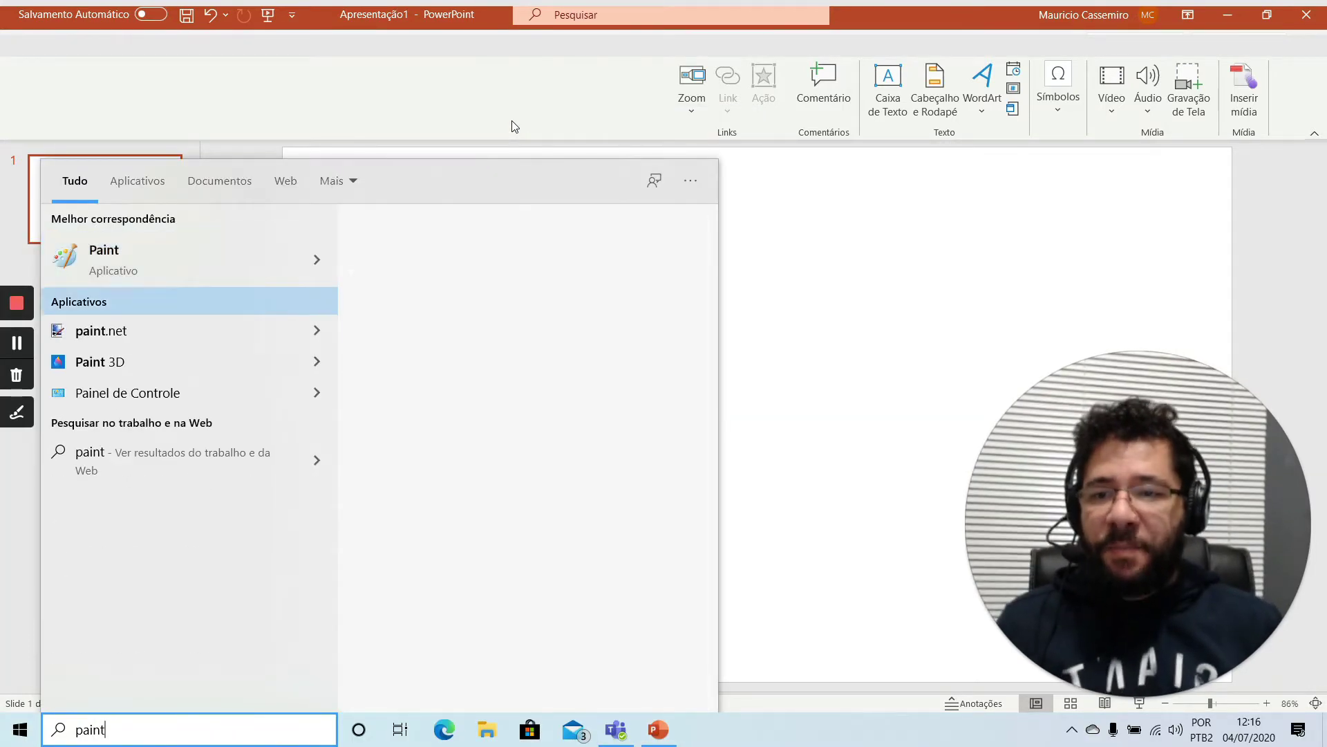
key("Down")
key("Down")
key("Up")
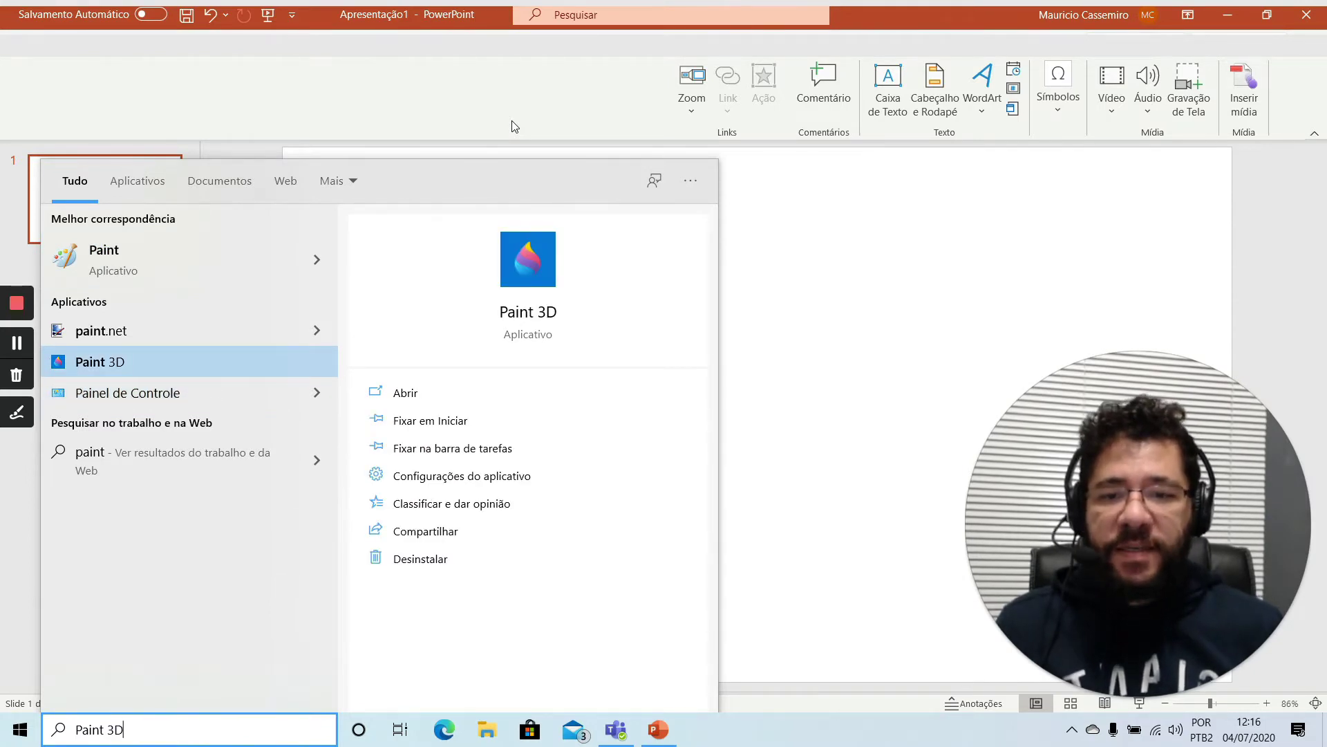
key("Return")
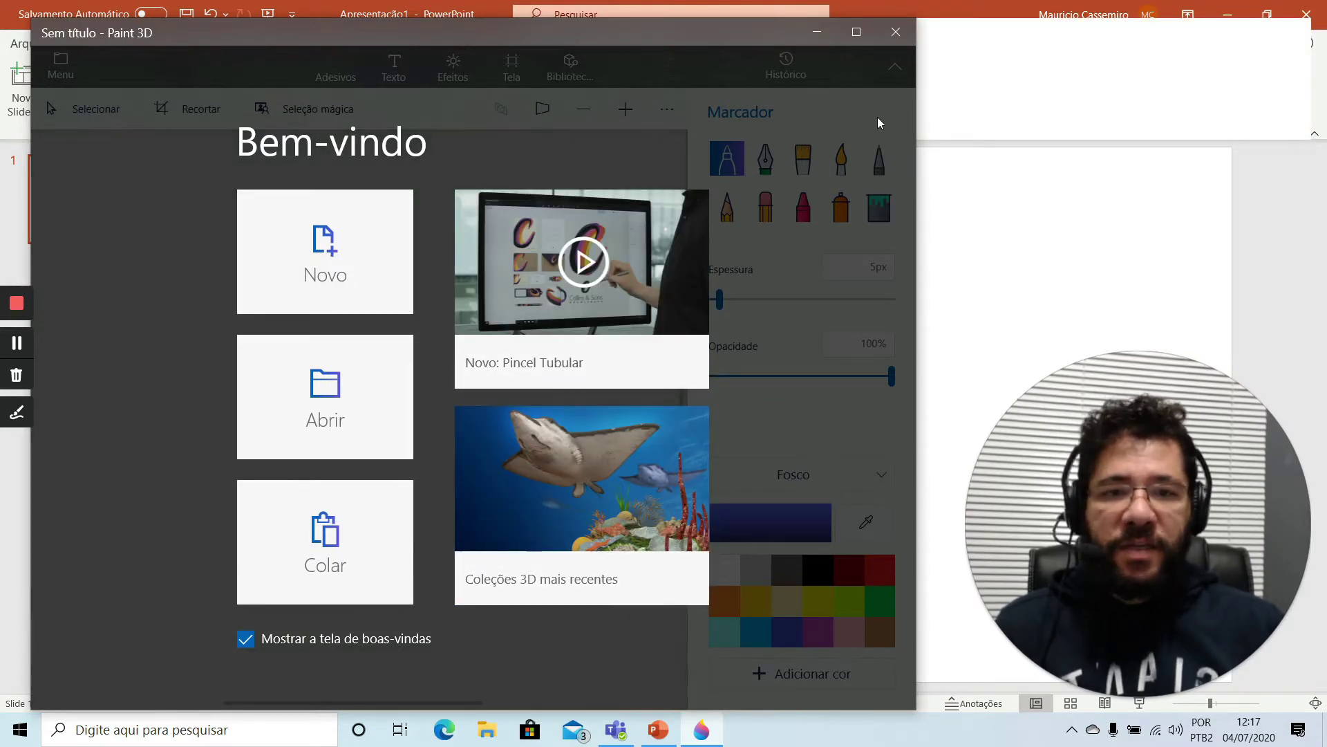
Close Paint 3D and open Modelos 3D em estoque from the Modelos 3D dropdown
left_click(911, 34)
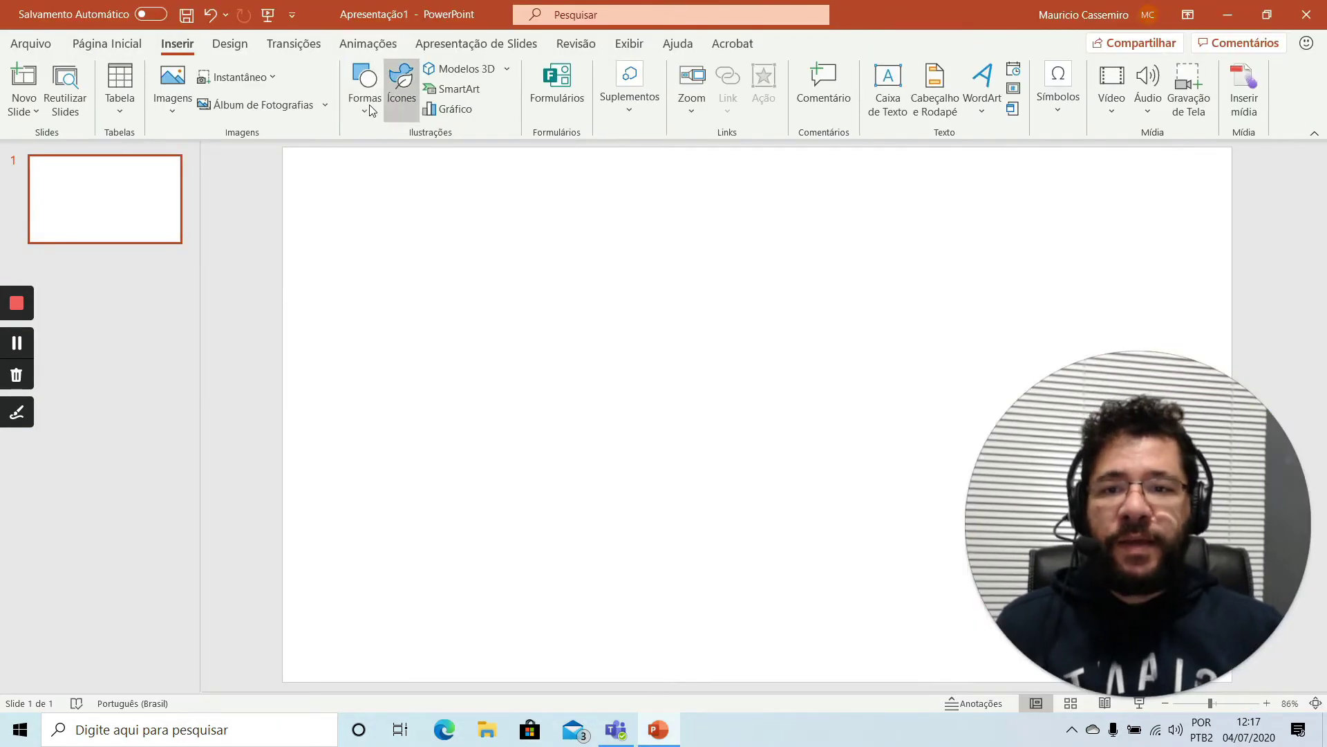
left_click(509, 75)
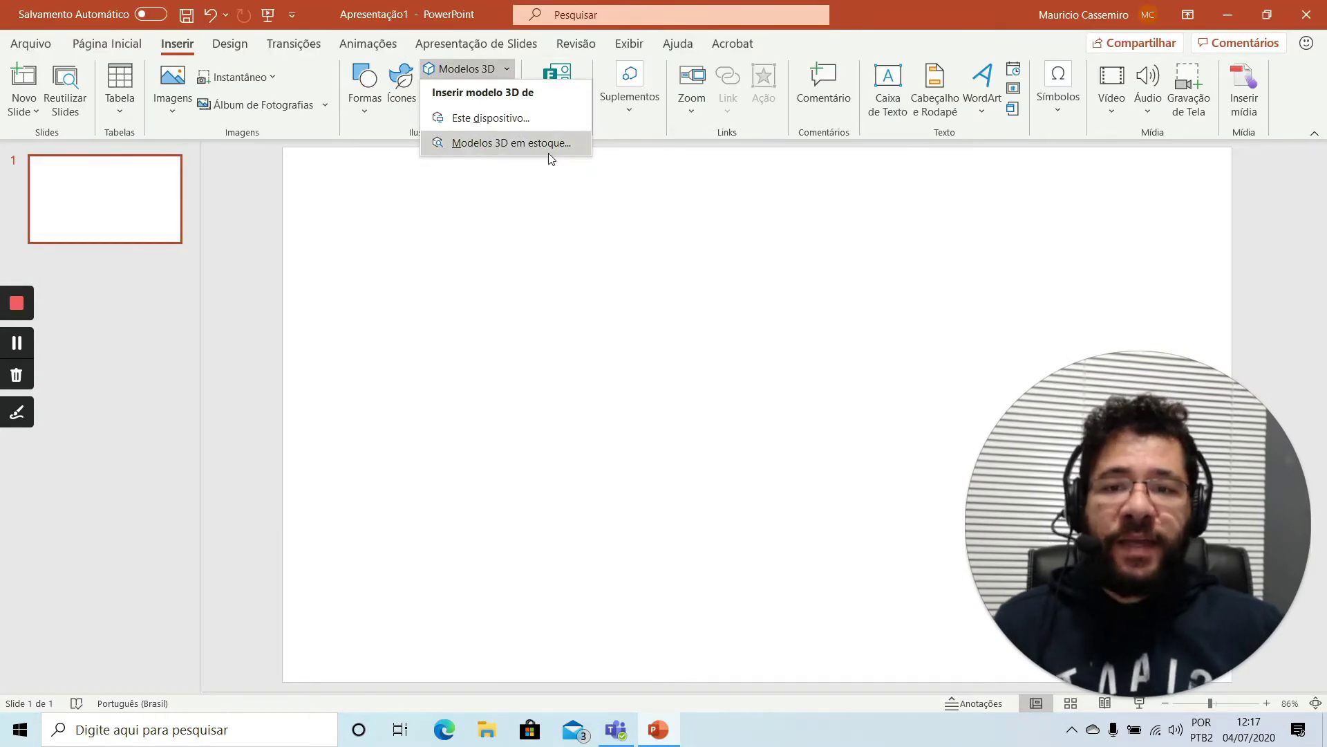
mouse_move(510, 144)
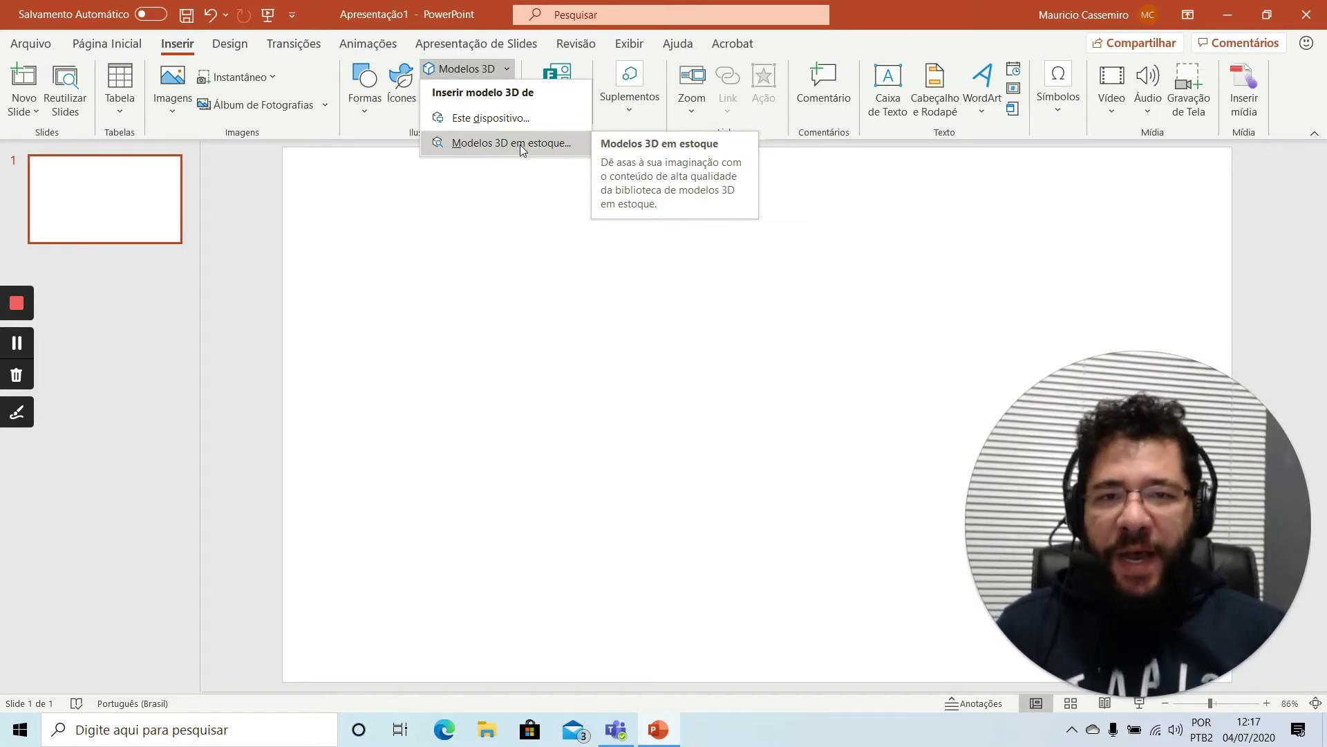
left_click(519, 144)
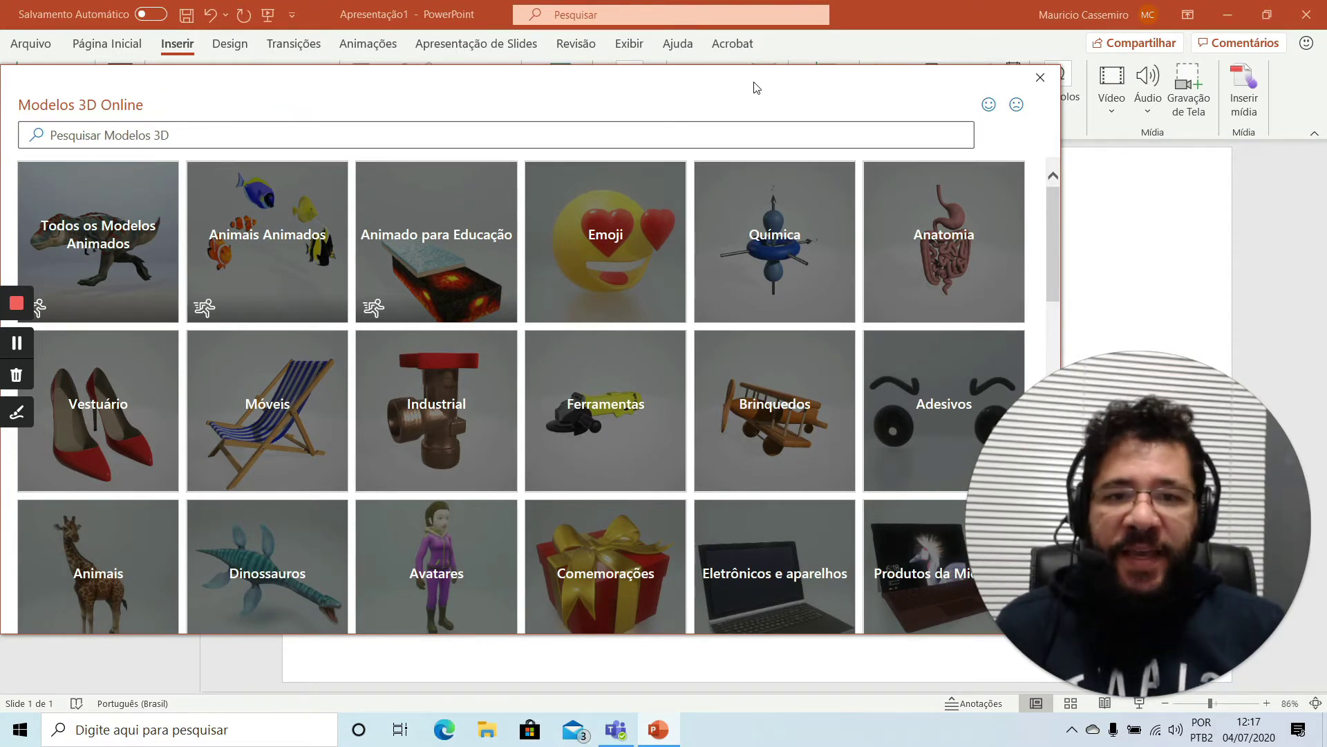
left_click_drag(754, 86, 769, 45)
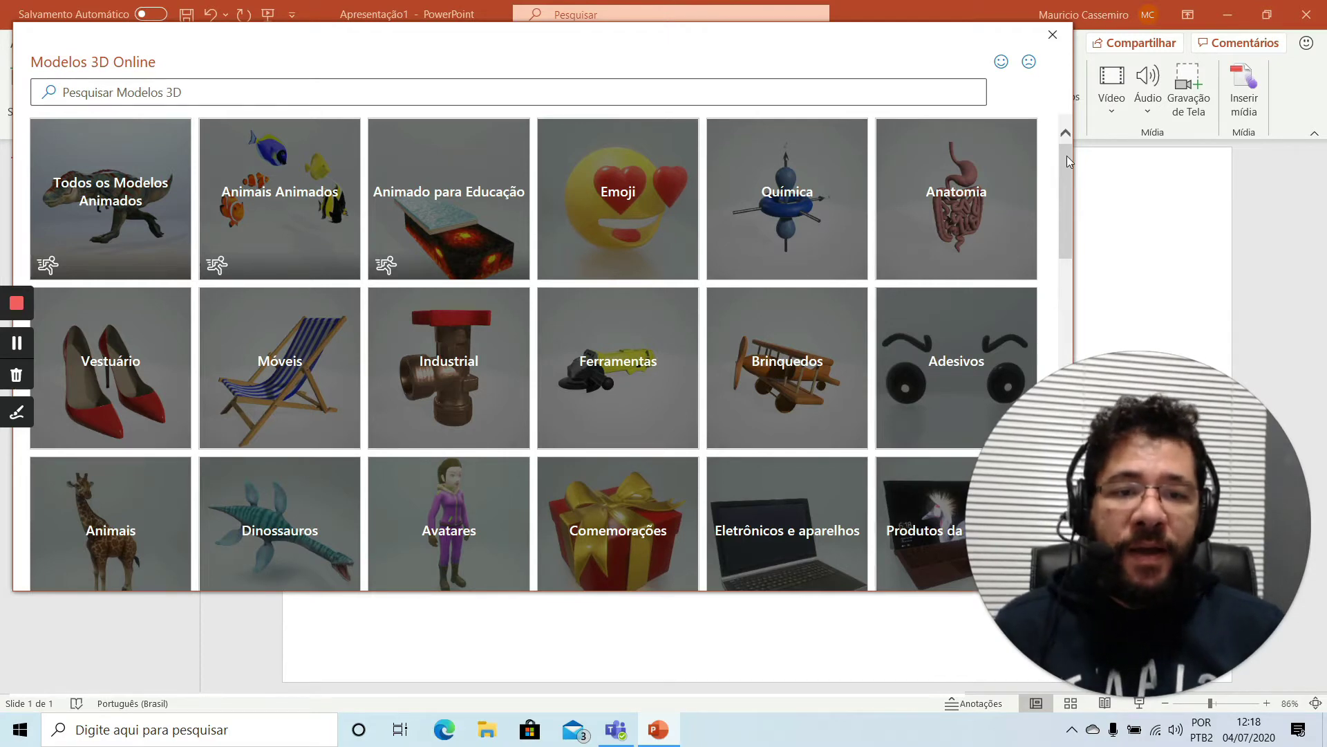
mouse_move(1067, 155)
left_mouse_down()
mouse_move(1065, 167)
mouse_move(1070, 103)
left_mouse_up()
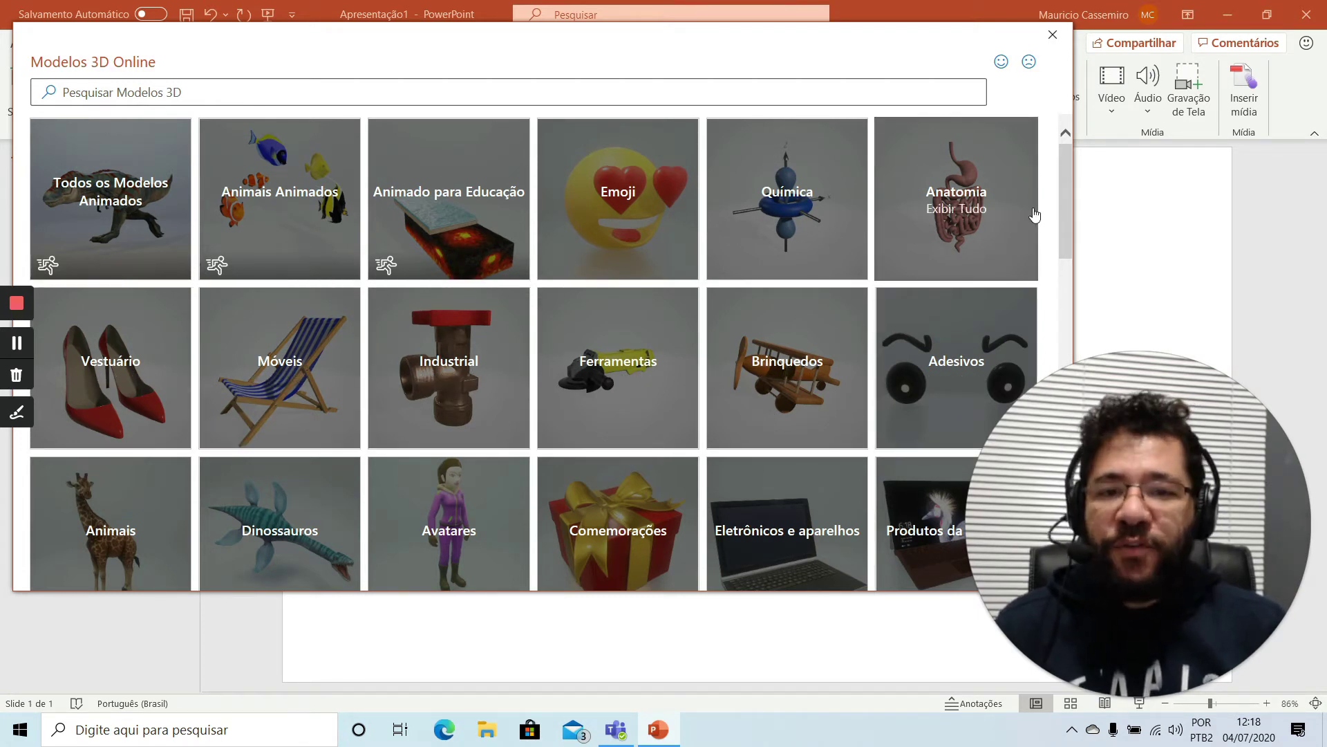
left_click(131, 377)
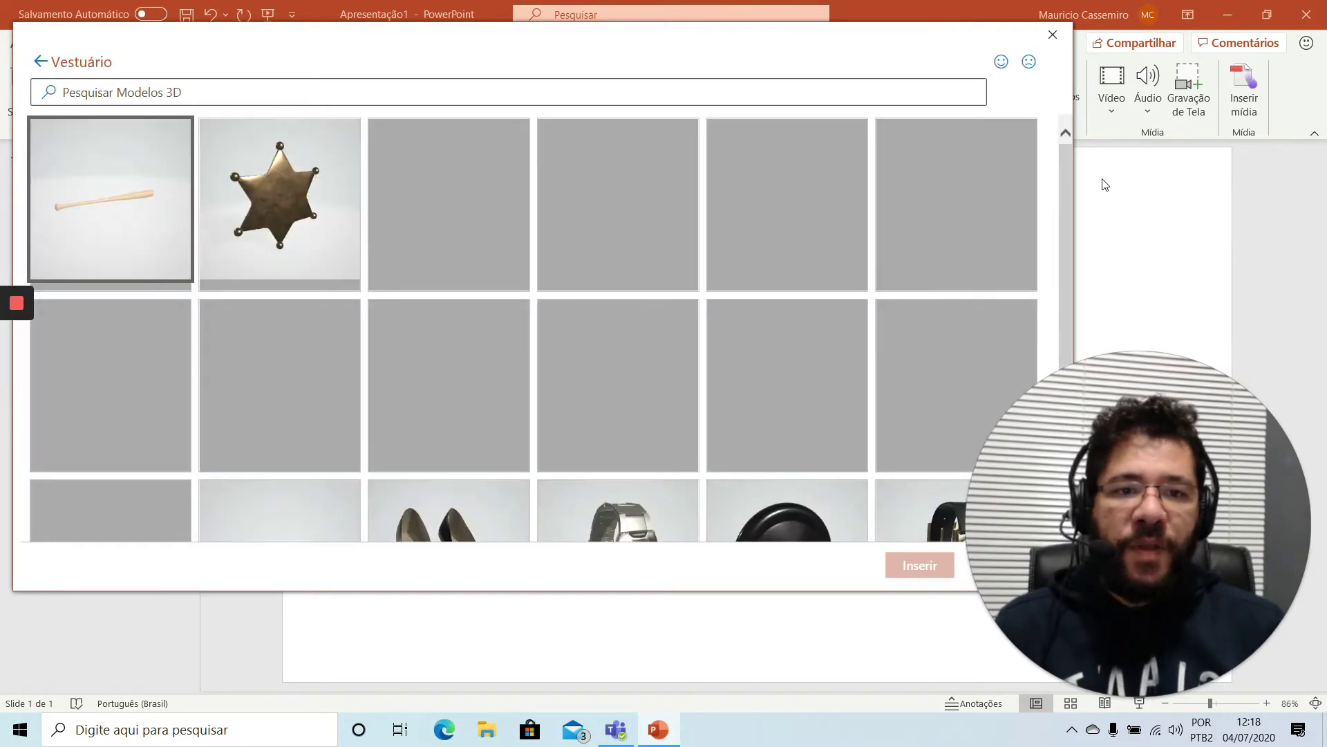
left_click(1114, 691)
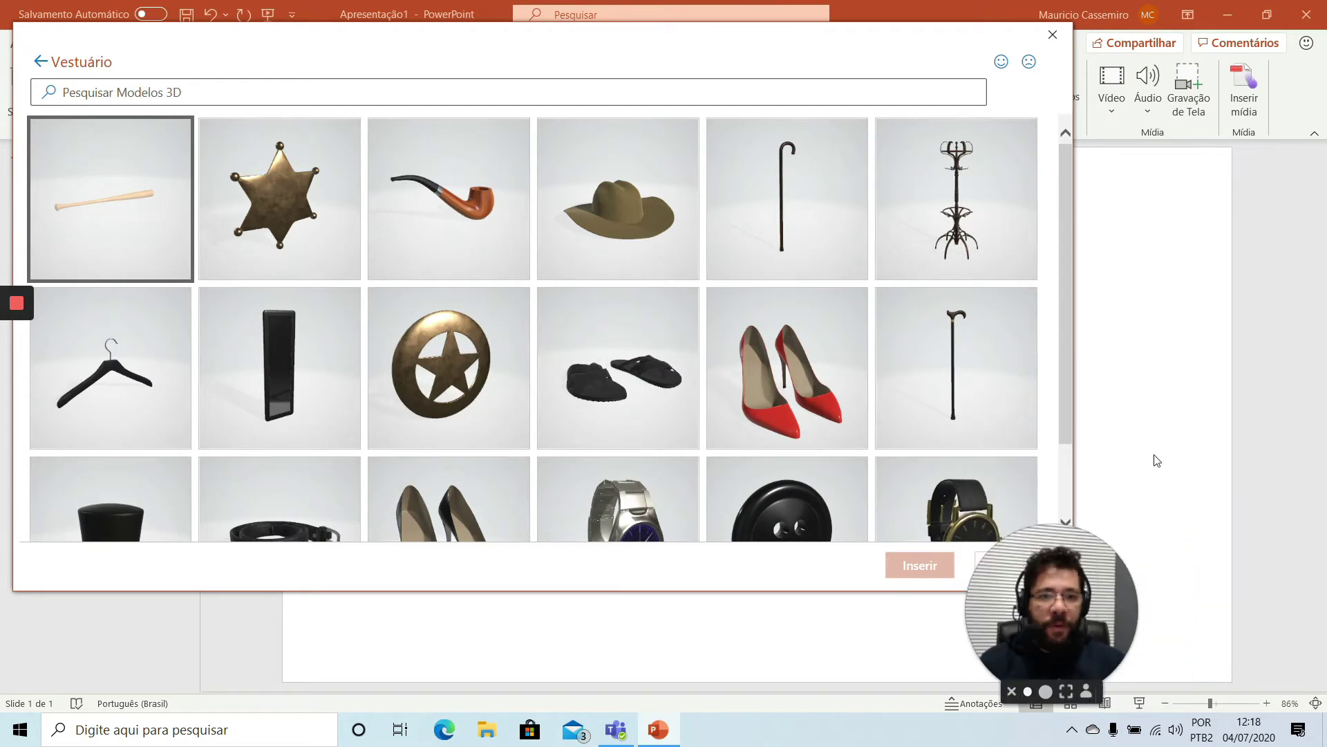
left_click_drag(1120, 608, 1292, 608)
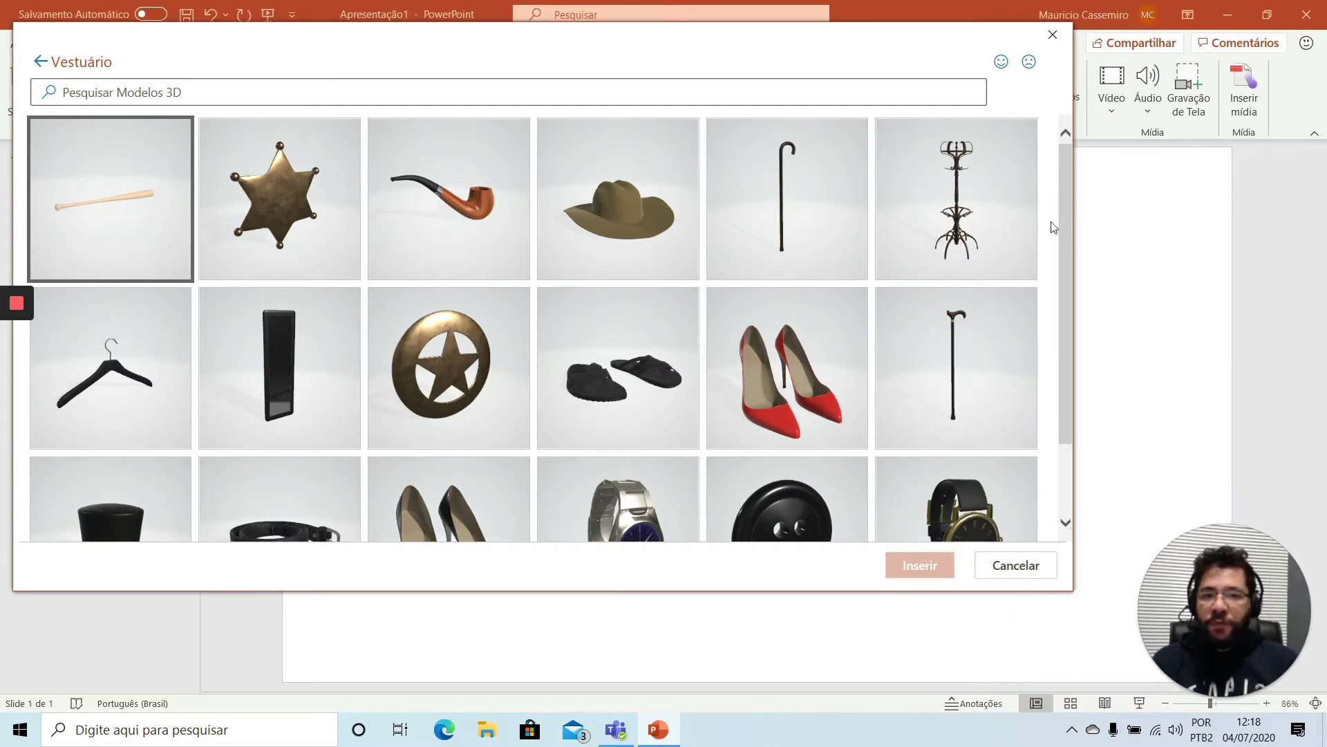
mouse_move(1067, 169)
left_mouse_down()
mouse_move(1082, 383)
mouse_move(1060, 135)
mouse_move(1072, 312)
left_mouse_up()
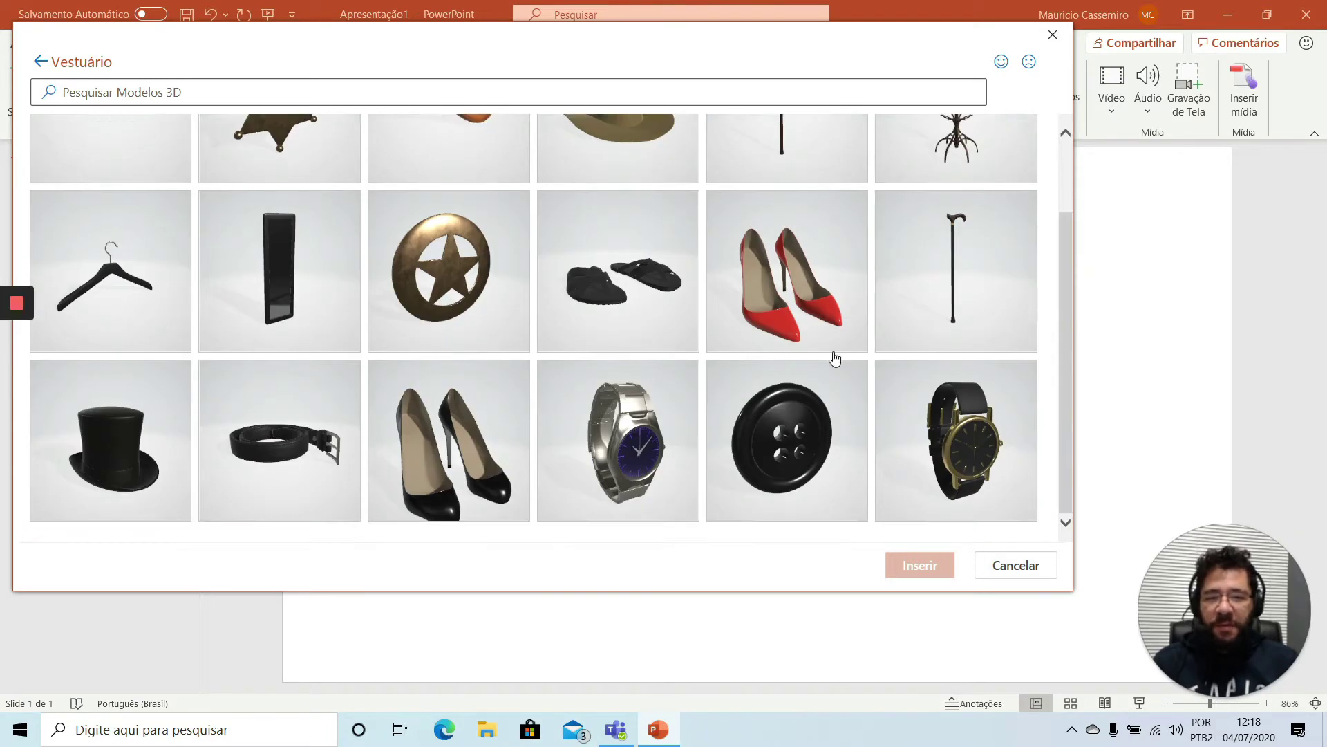
scroll(810, 364, "up", 2)
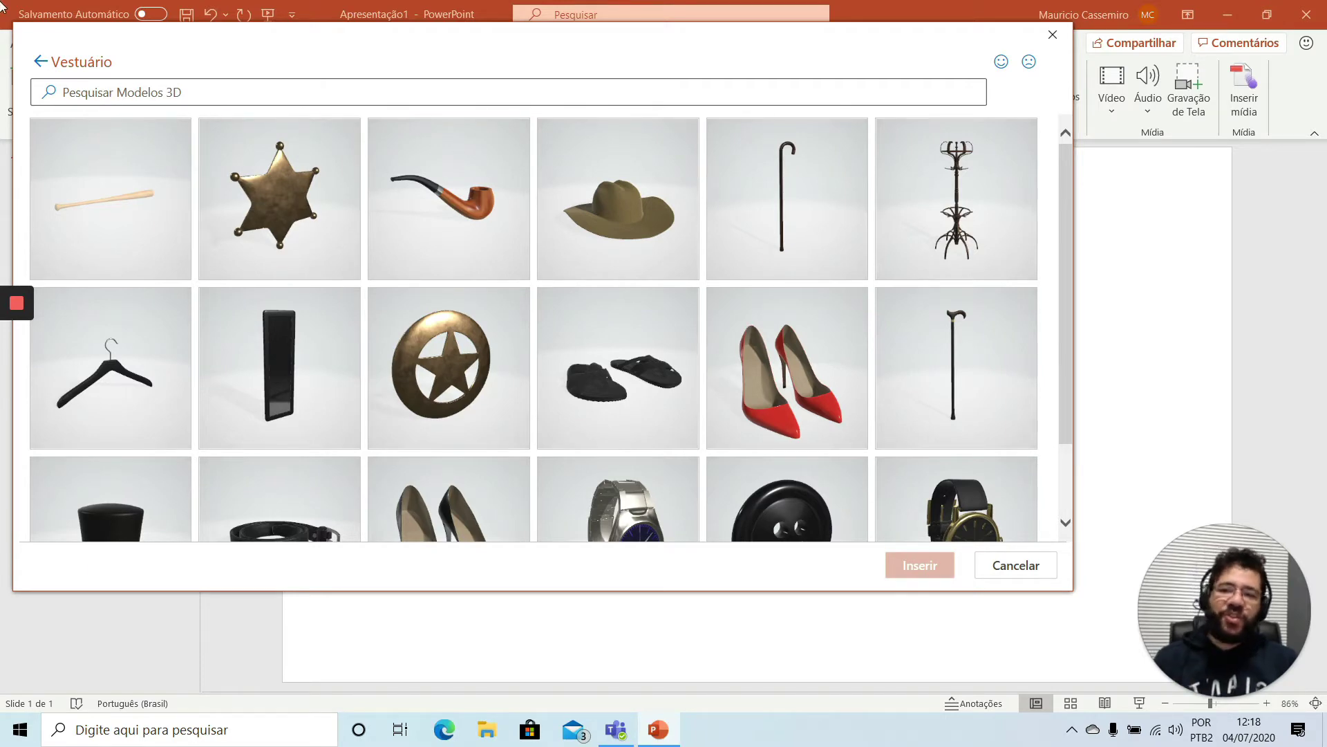
left_click(40, 61)
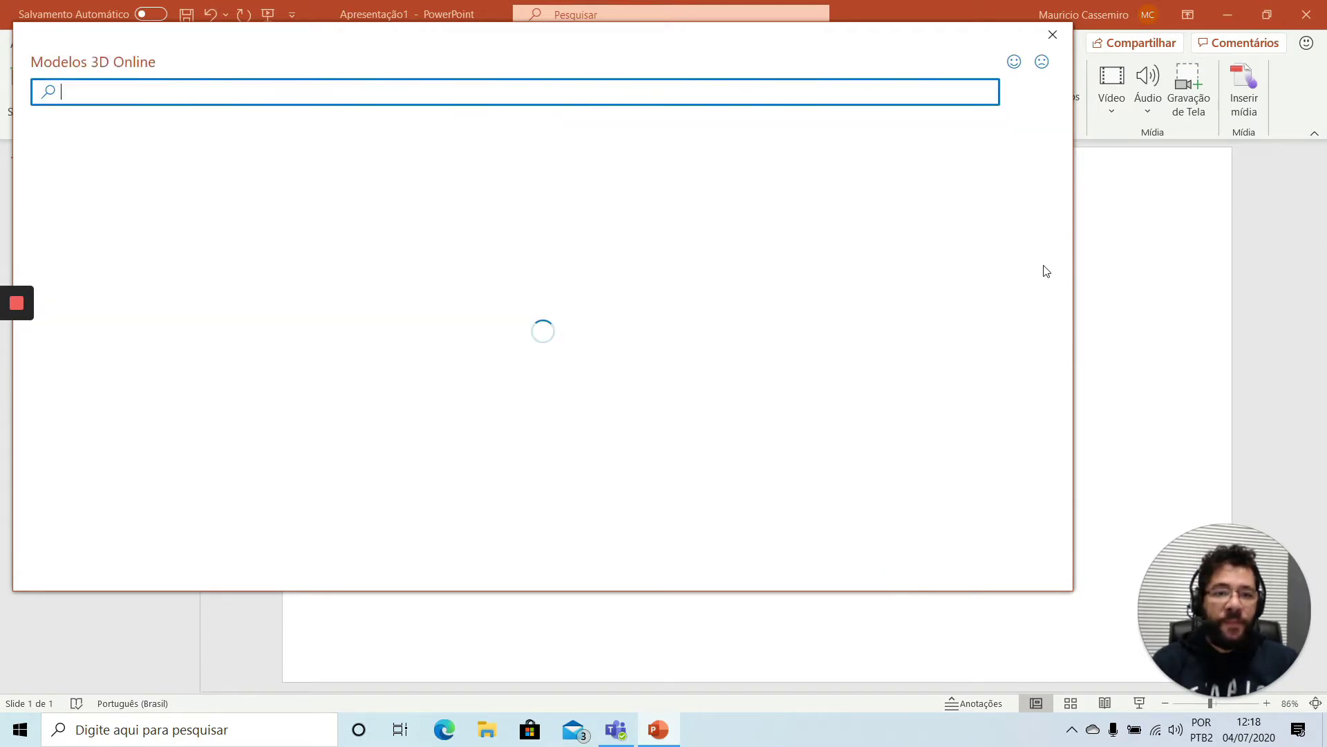
Search the online 3D model library for 'bicicleta'
scroll(1047, 271, "down", 5)
scroll(1047, 271, "down", 5)
scroll(1047, 271, "down", 4)
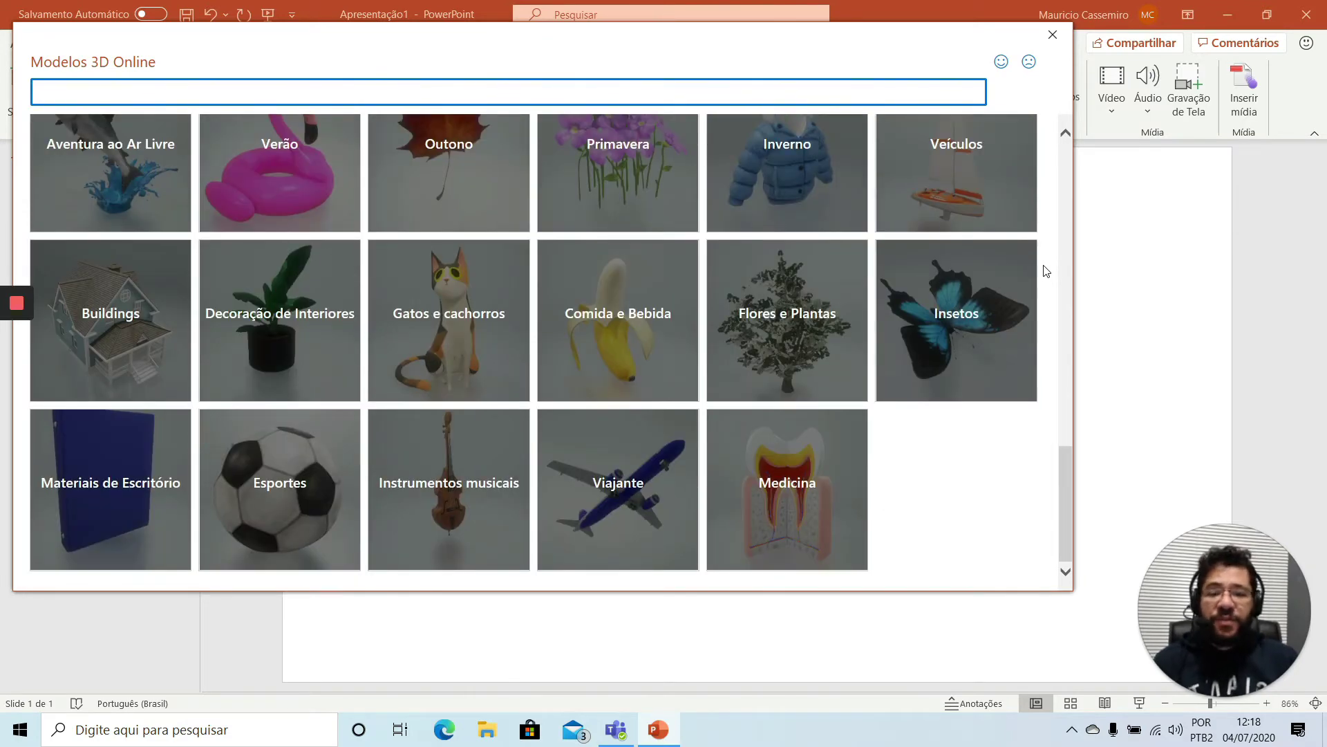
scroll(1046, 271, "up", 7)
scroll(1047, 271, "up", 7)
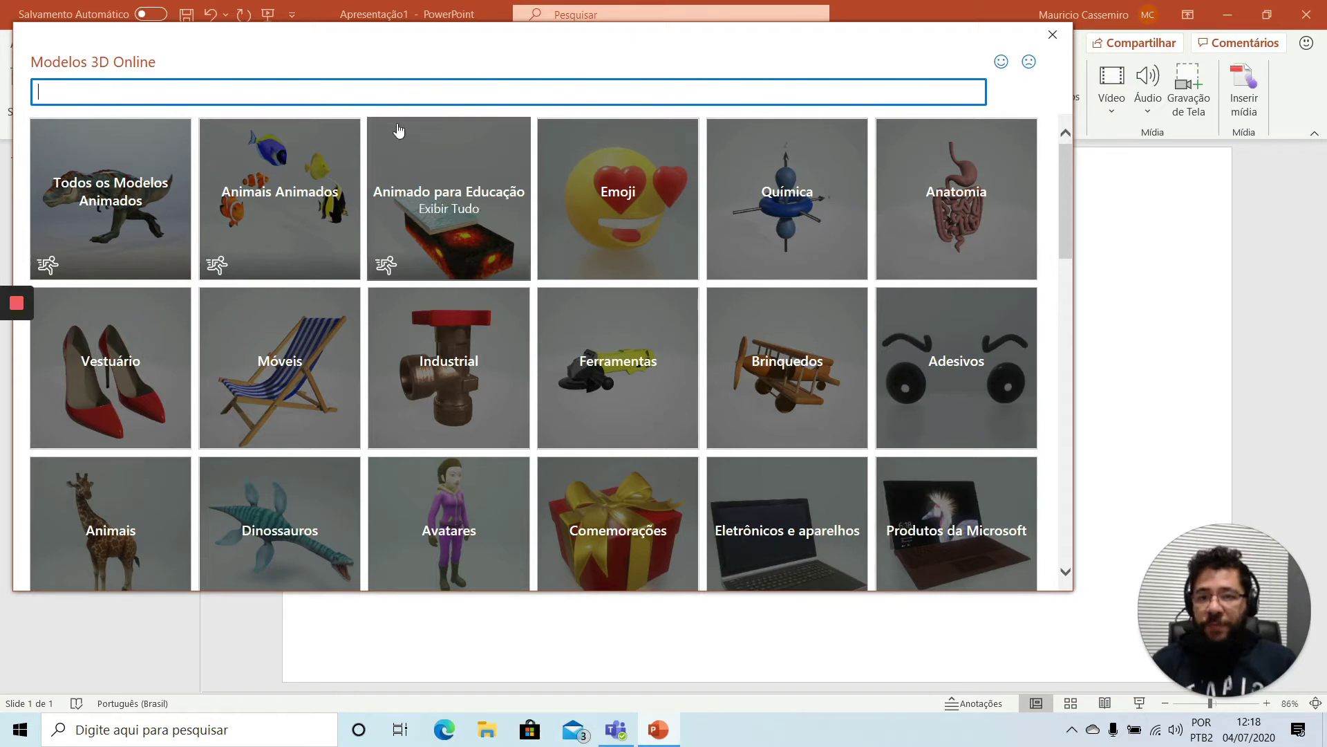
type("bicicleta")
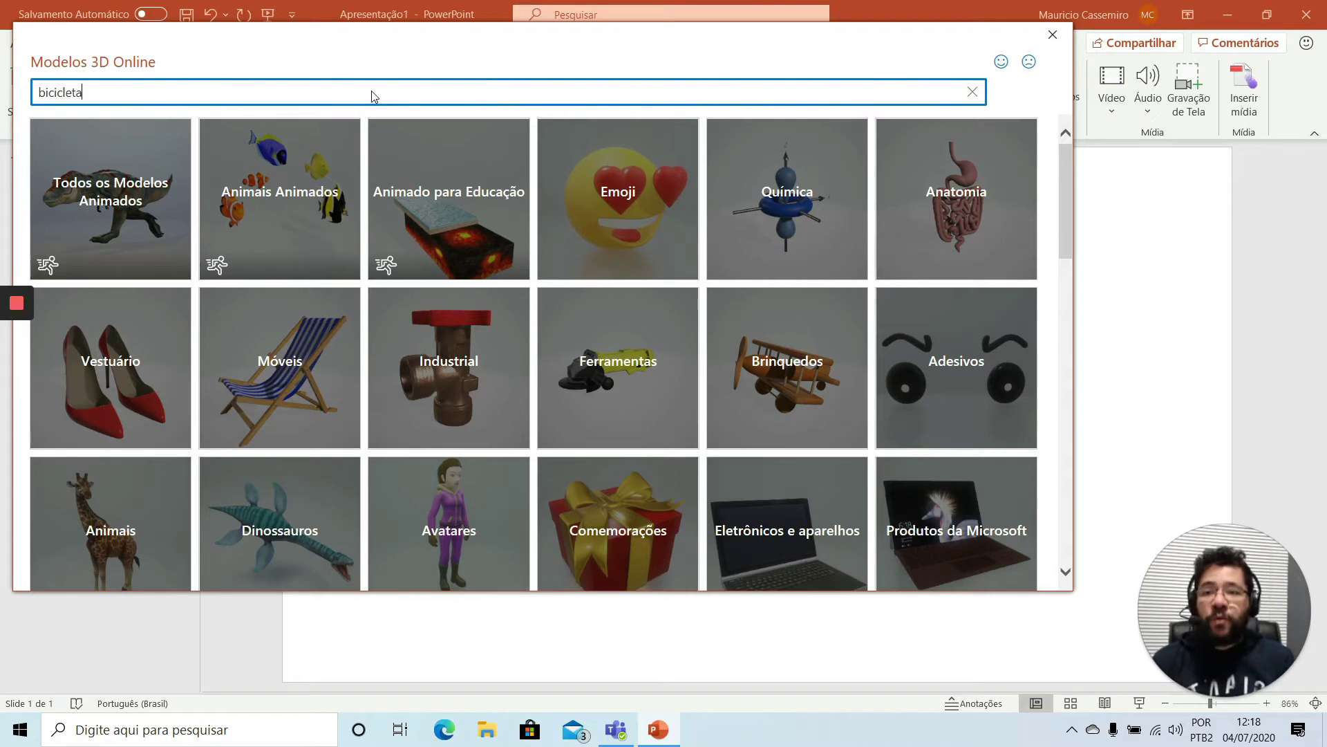
key("Return")
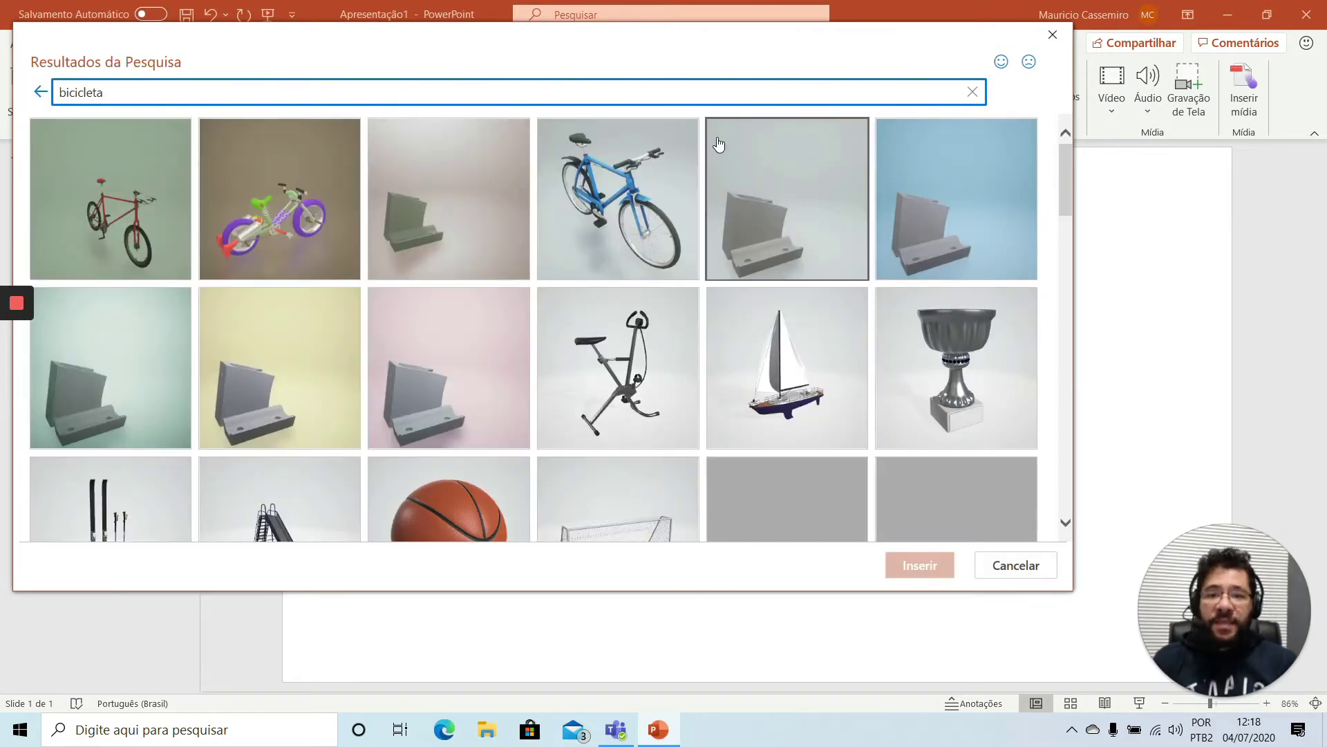
Select the blue bicycle model in the search results
mouse_move(1064, 148)
left_mouse_down()
mouse_move(1083, 361)
mouse_move(1075, 453)
mouse_move(1052, 105)
left_mouse_up()
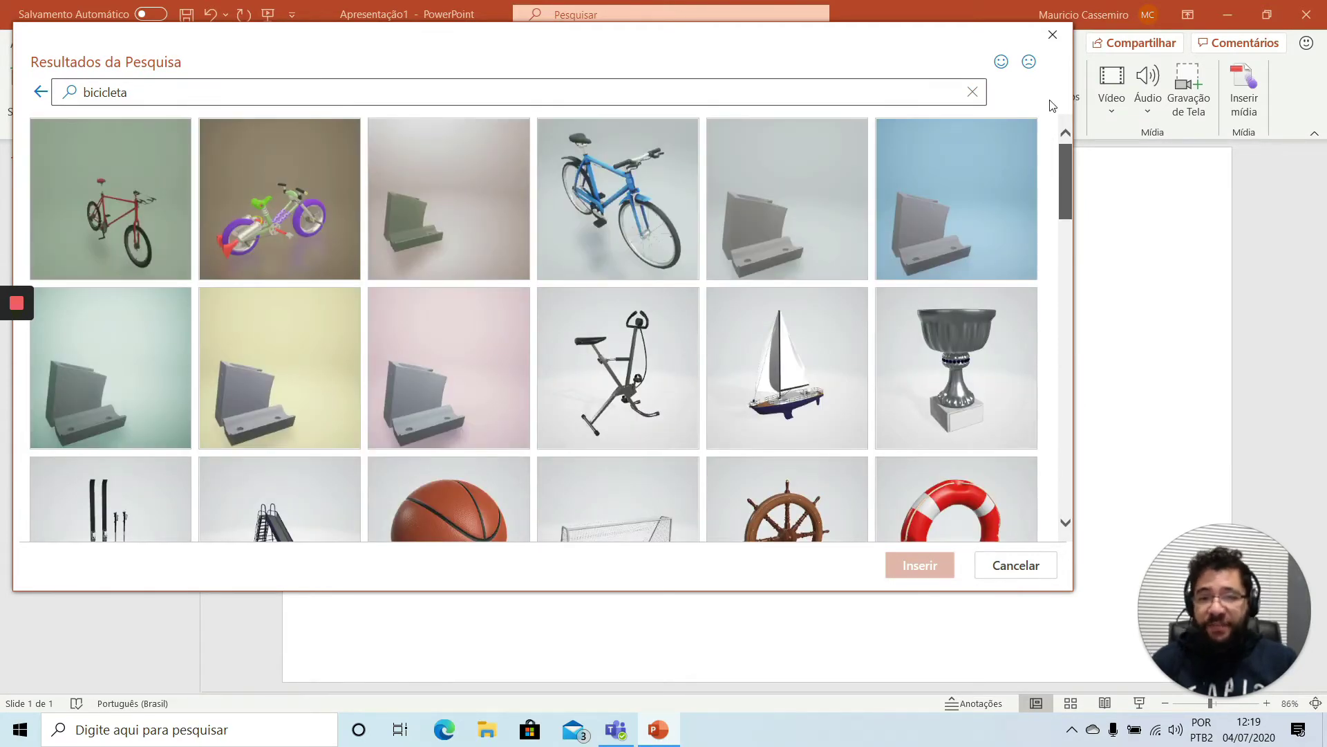
scroll(1049, 173, "down", 3)
scroll(1043, 159, "up", 3)
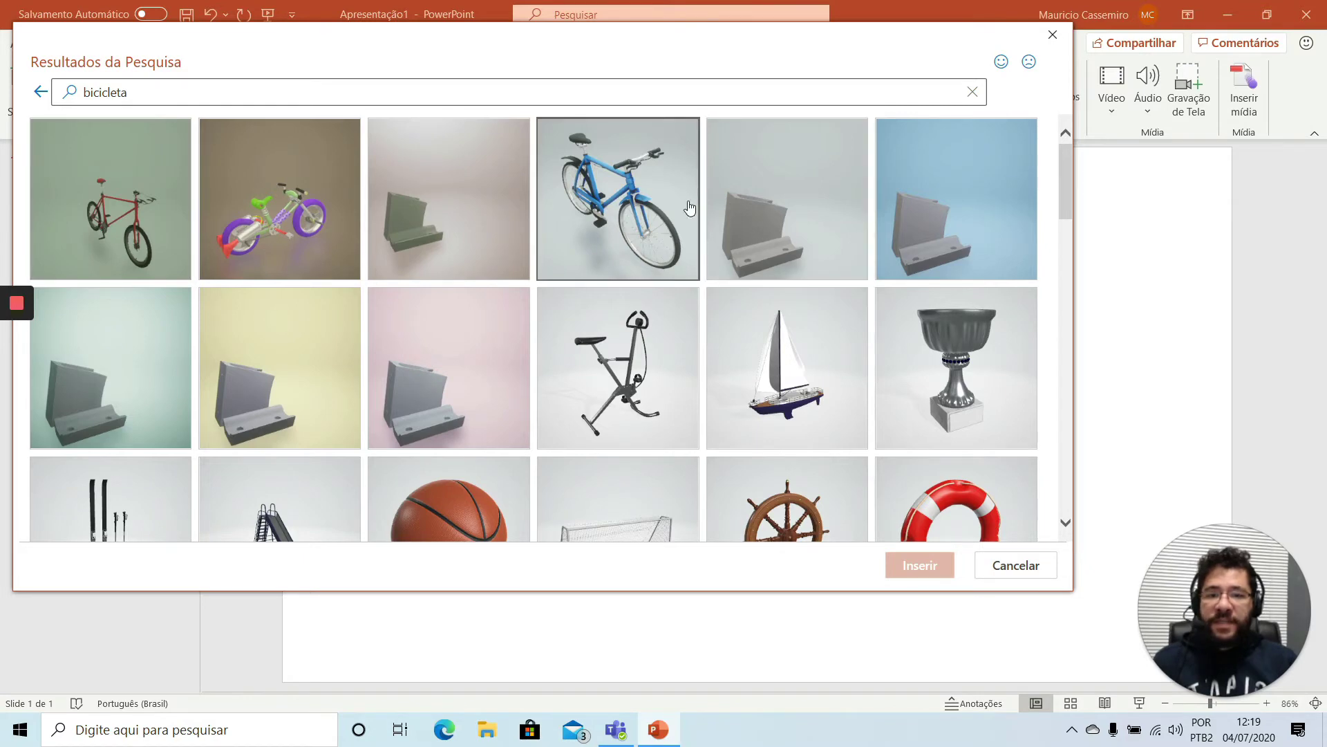
left_click(667, 204)
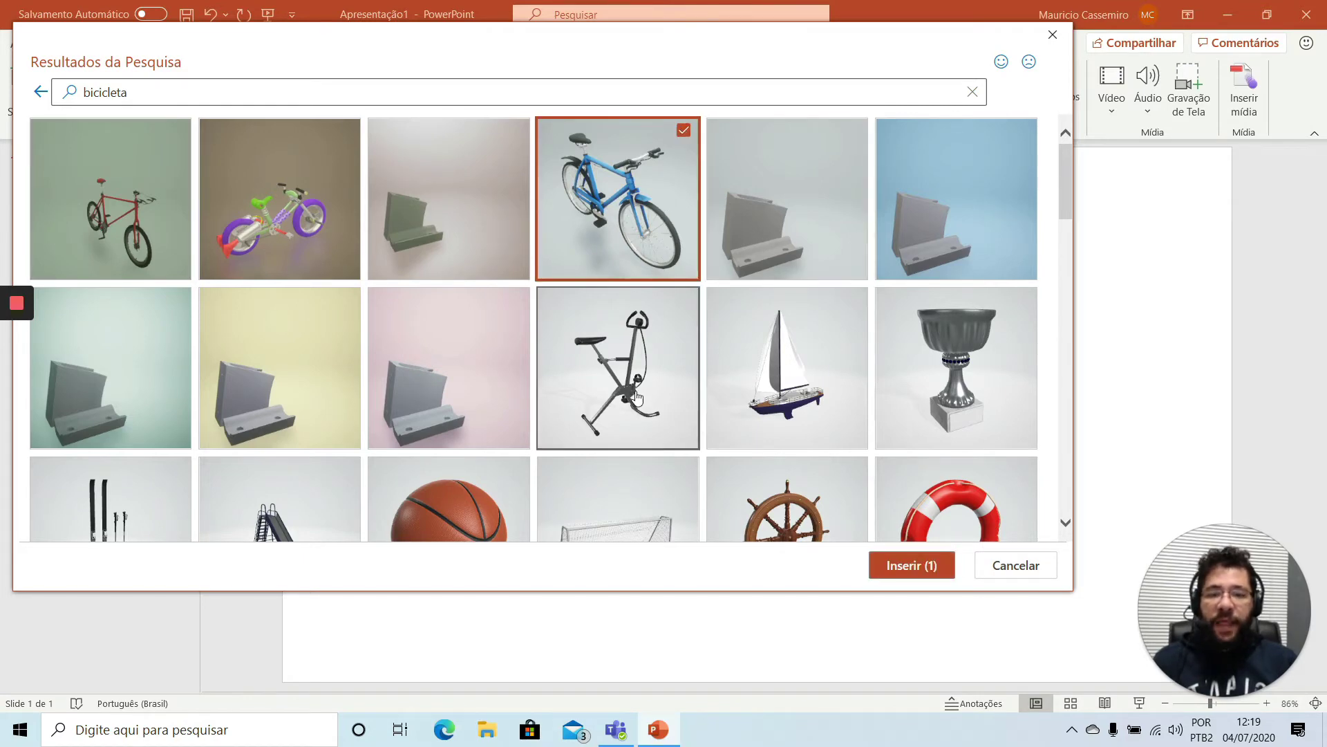
Insert the blue bicycle on the slide and try side and angled preset 3D views
left_click(894, 574)
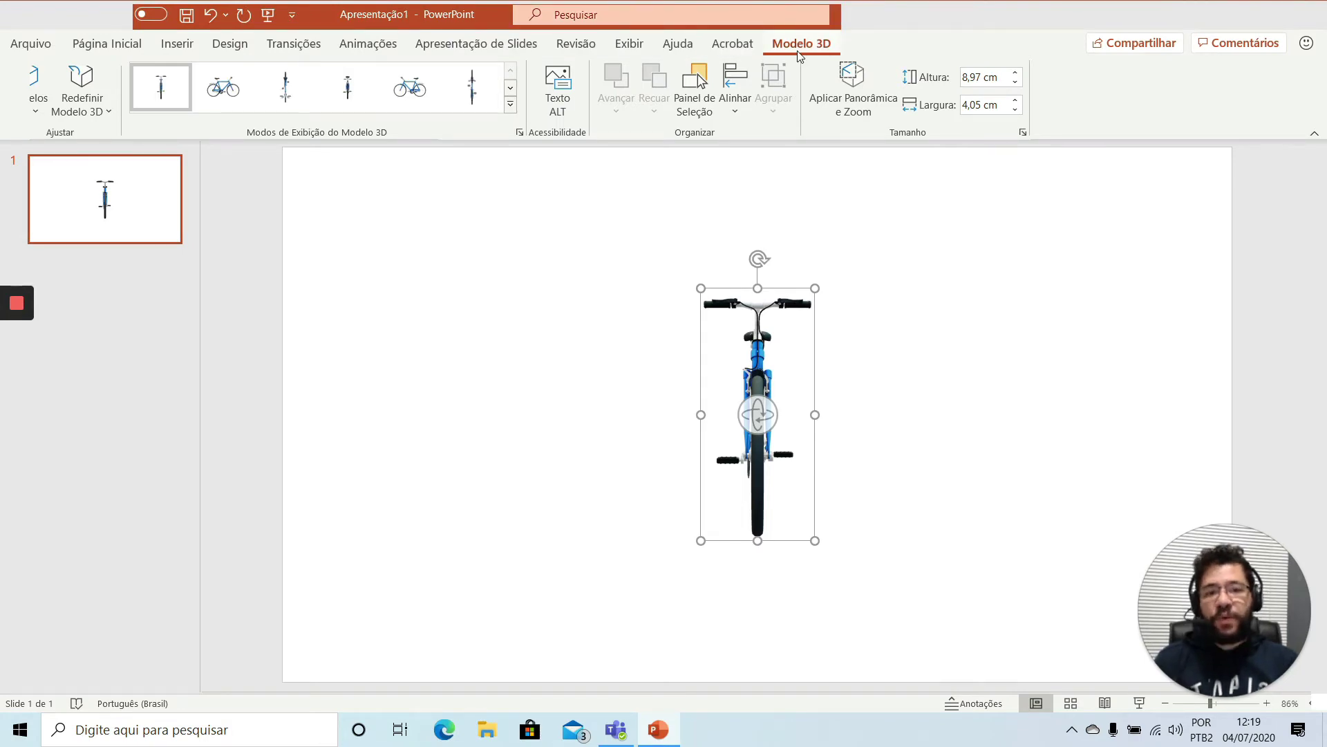
left_click(511, 104)
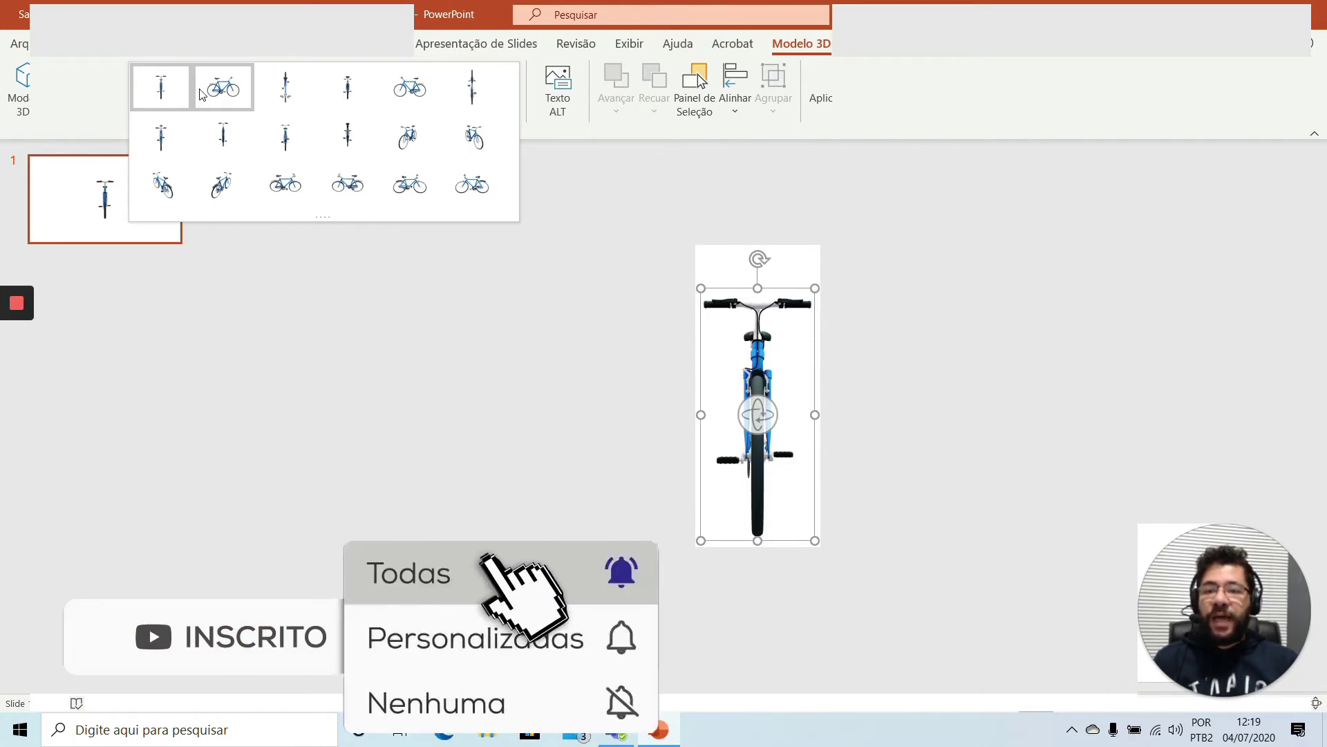
left_click(202, 94)
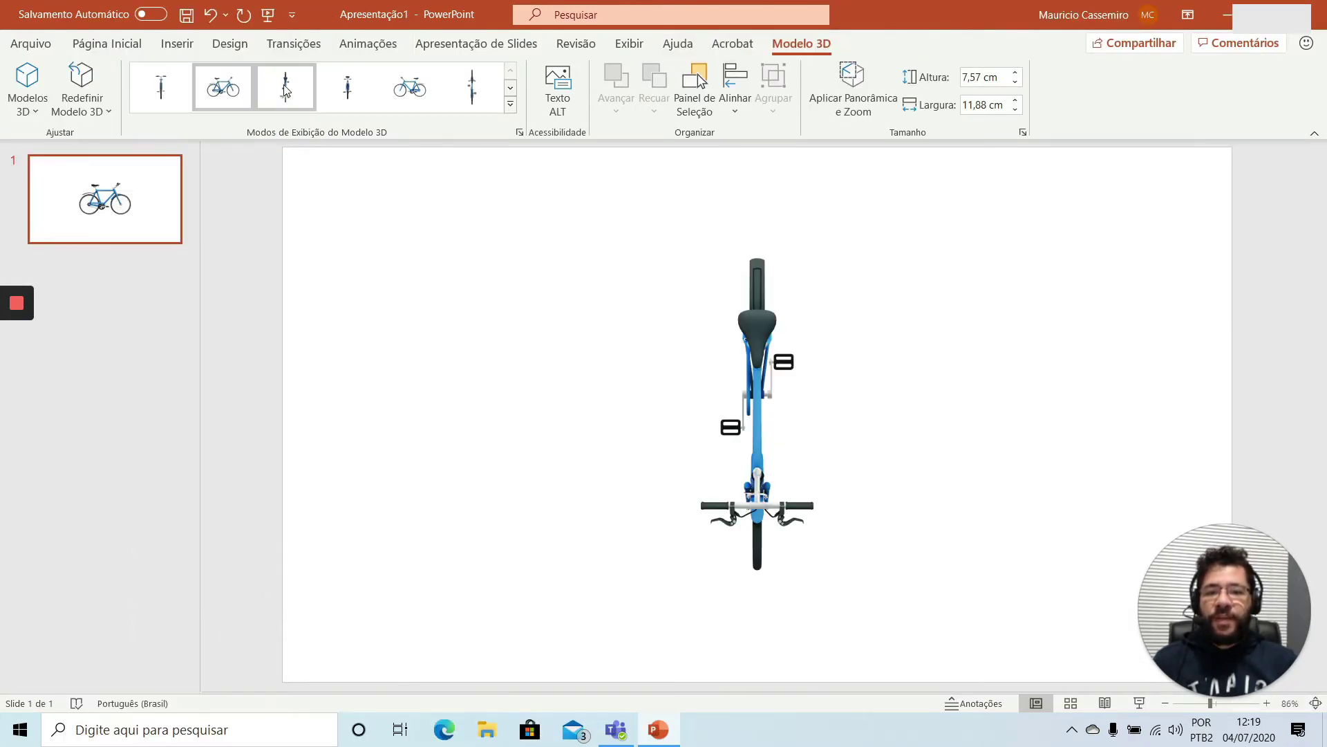
left_click(510, 104)
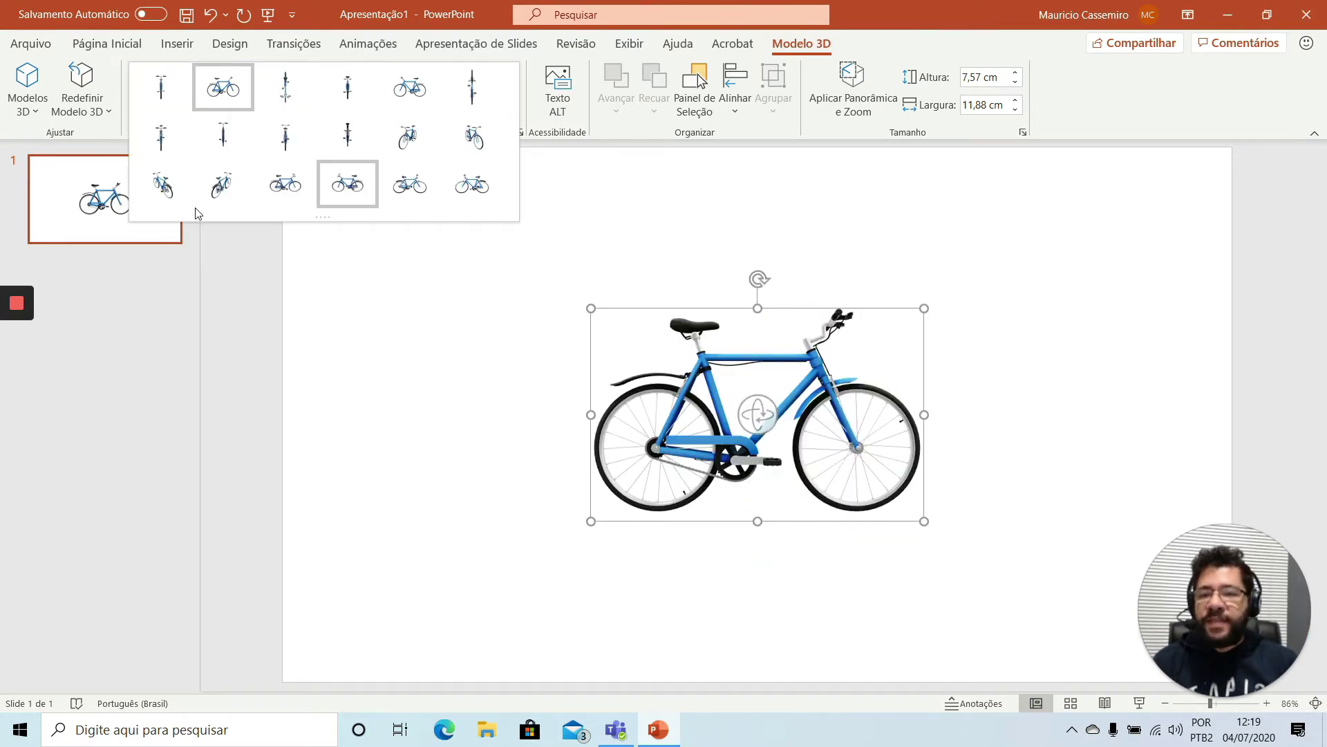
left_click(163, 185)
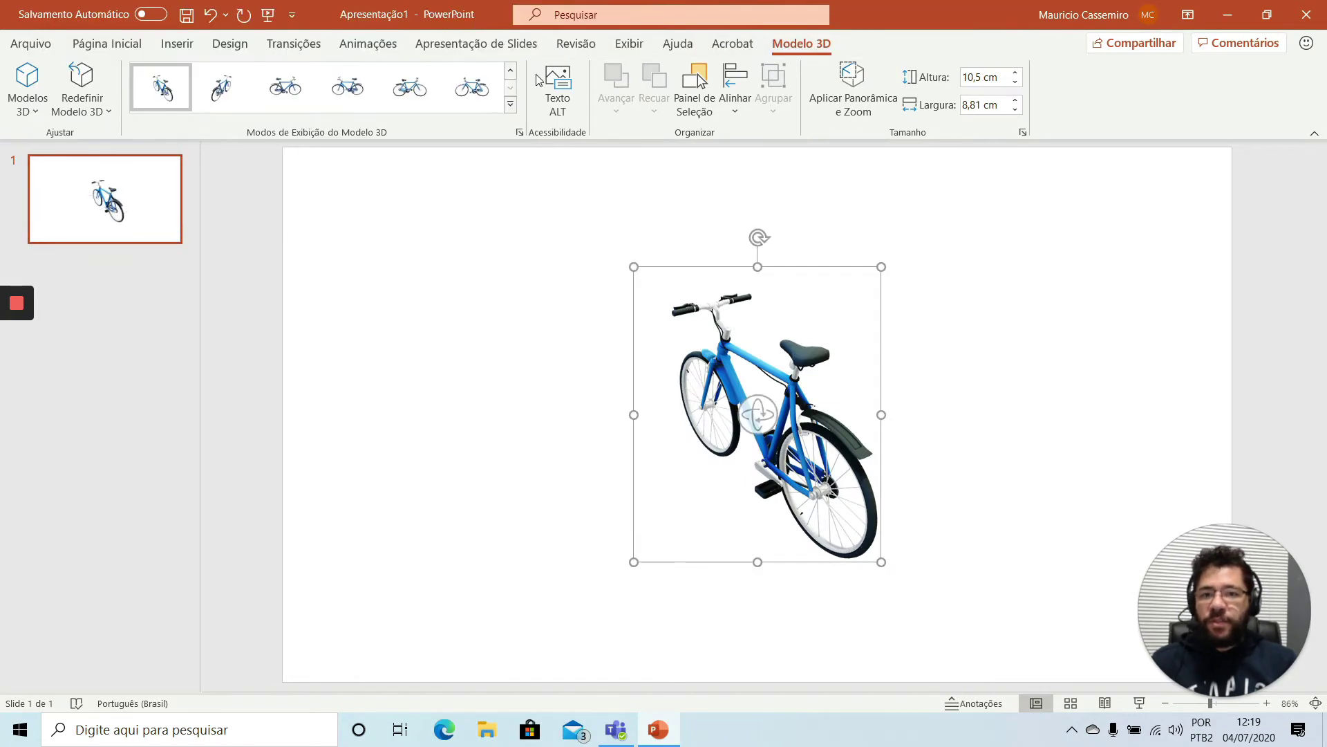
left_click(520, 111)
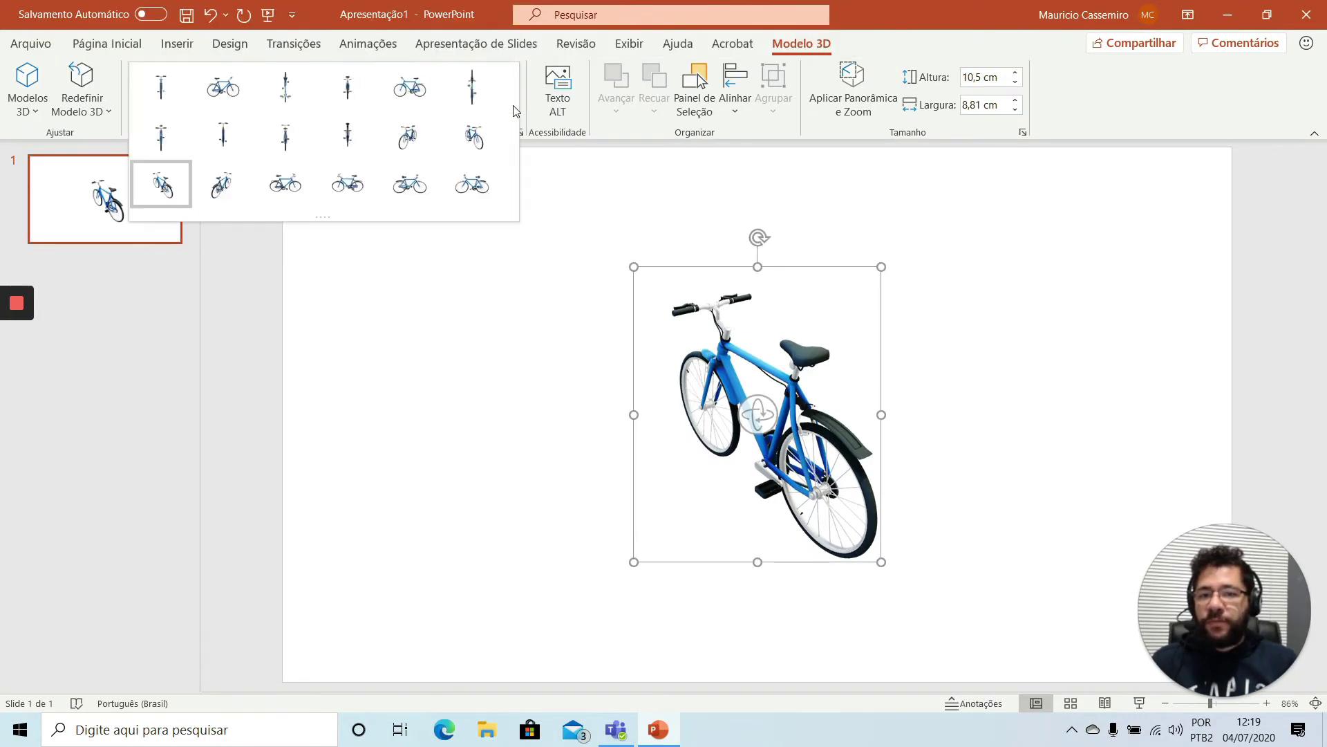
left_click(219, 183)
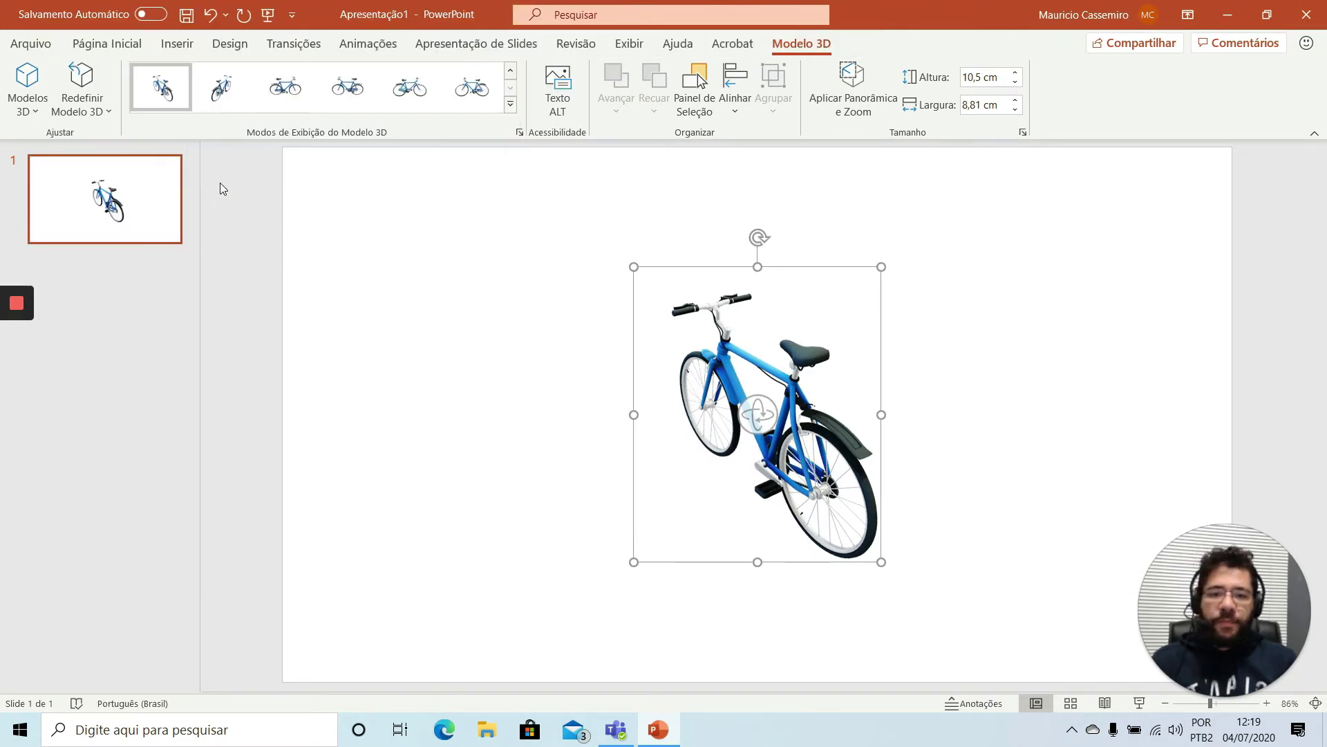
Rotate the bicycle by dragging to a three-quarter front view, about 9,55 × 8,76 cm
left_click(510, 106)
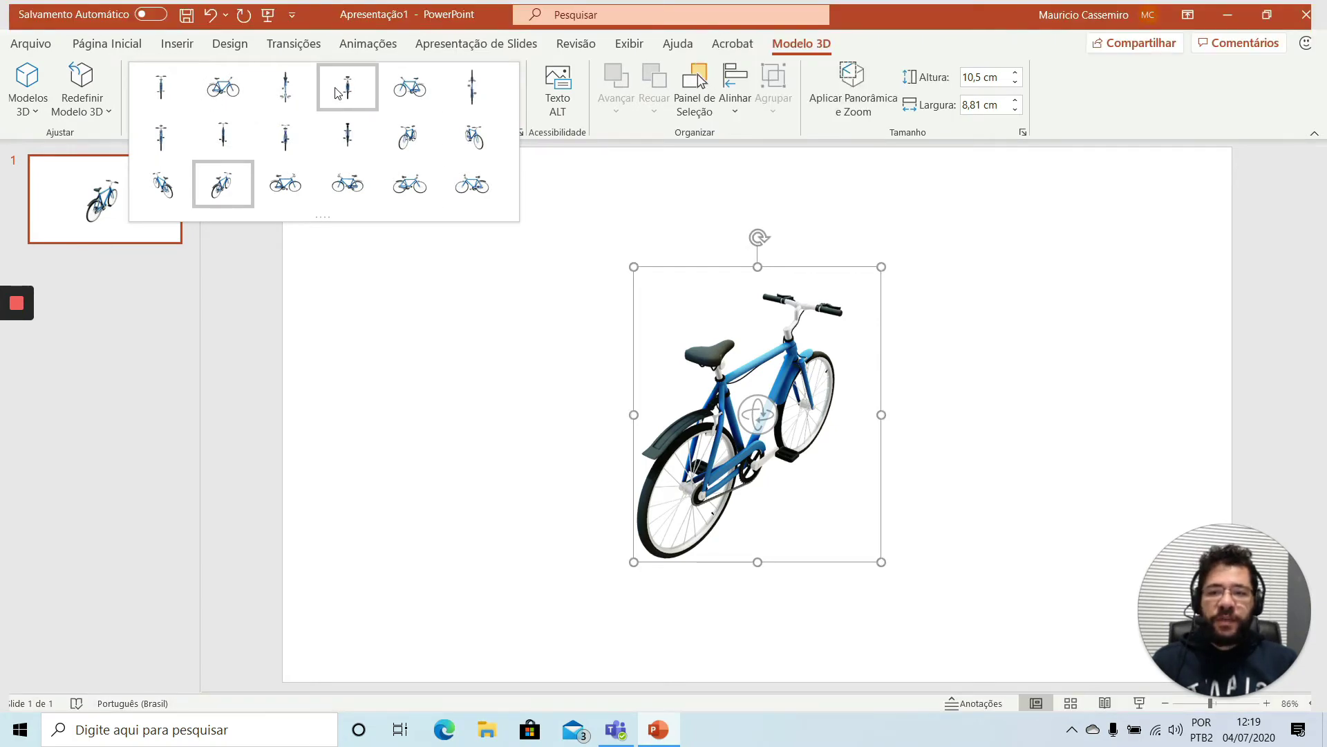
left_click(973, 301)
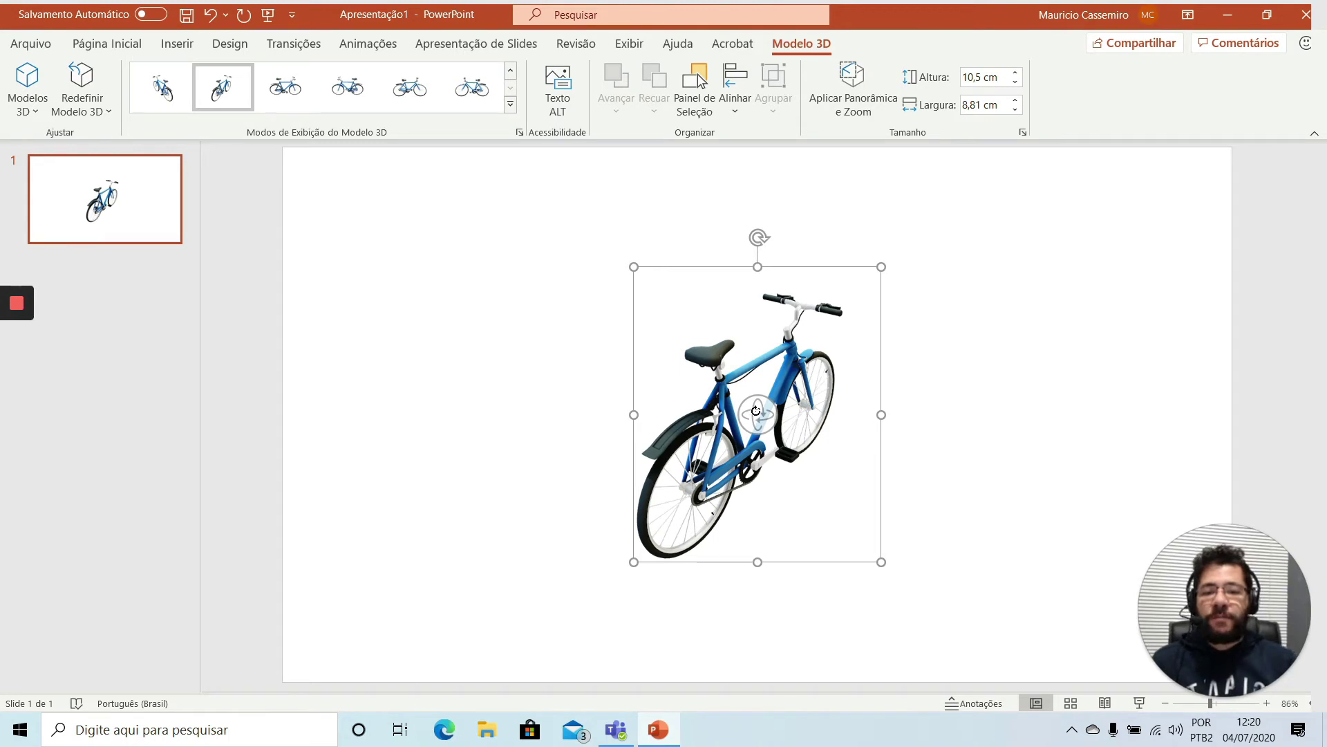
mouse_move(755, 410)
left_mouse_down()
mouse_move(535, 283)
mouse_move(367, 270)
mouse_move(252, 341)
mouse_move(546, 542)
mouse_move(841, 537)
mouse_move(791, 288)
mouse_move(889, 201)
mouse_move(1135, 406)
mouse_move(841, 639)
mouse_move(519, 542)
mouse_move(478, 323)
mouse_move(513, 237)
mouse_move(512, 343)
mouse_move(398, 327)
left_mouse_up()
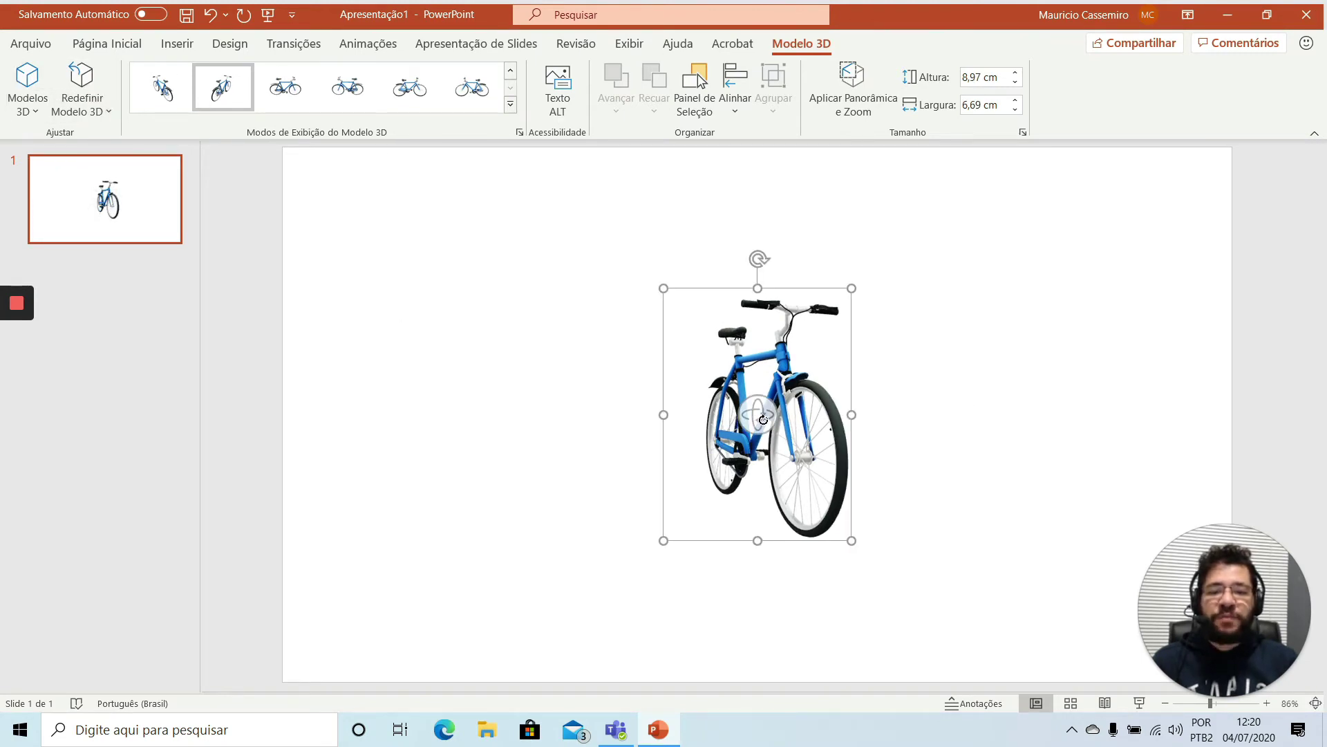
mouse_move(764, 419)
left_mouse_down()
mouse_move(786, 443)
mouse_move(927, 463)
mouse_move(844, 522)
mouse_move(693, 500)
mouse_move(640, 426)
mouse_move(602, 446)
left_mouse_up()
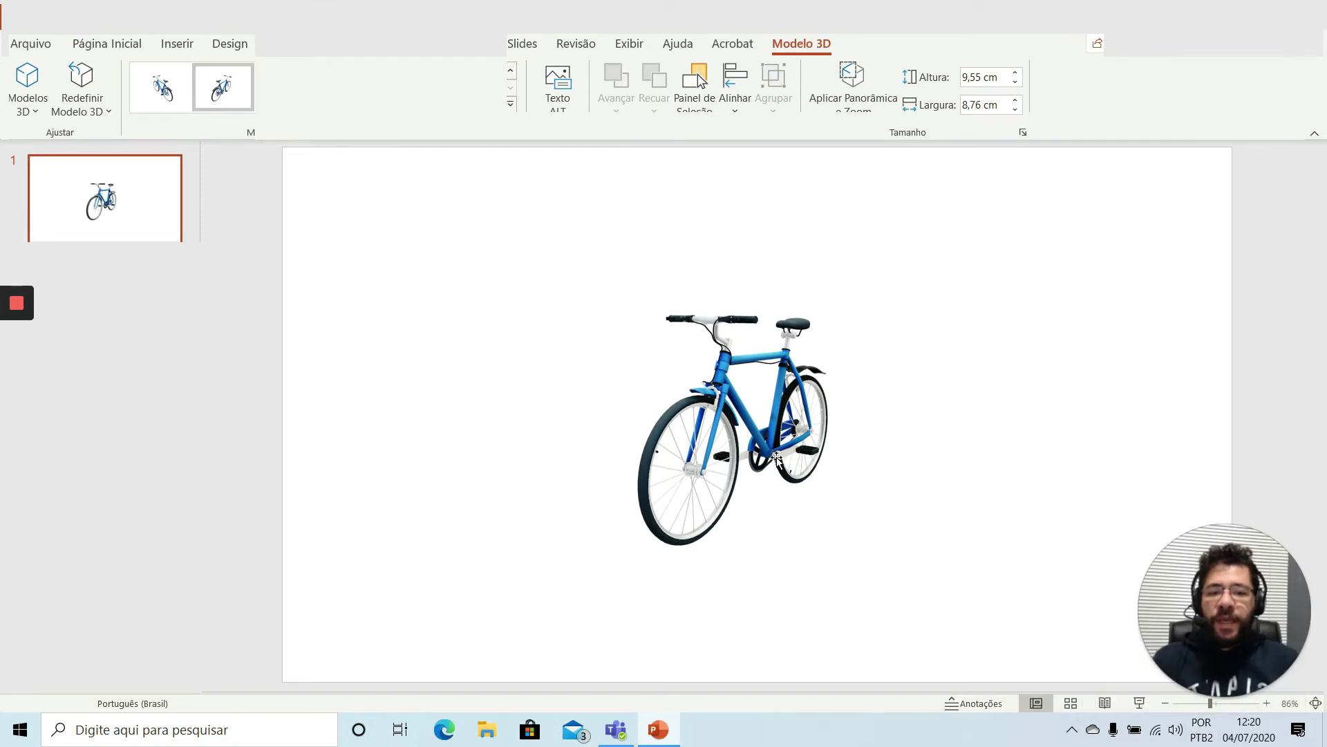
Move the bicycle upper-left, enlarge it to 14,74 × 13,51 cm, then blow it up to about 108,95 × 99,89 cm
mouse_move(795, 470)
left_mouse_down()
mouse_move(582, 365)
mouse_move(546, 380)
left_mouse_up()
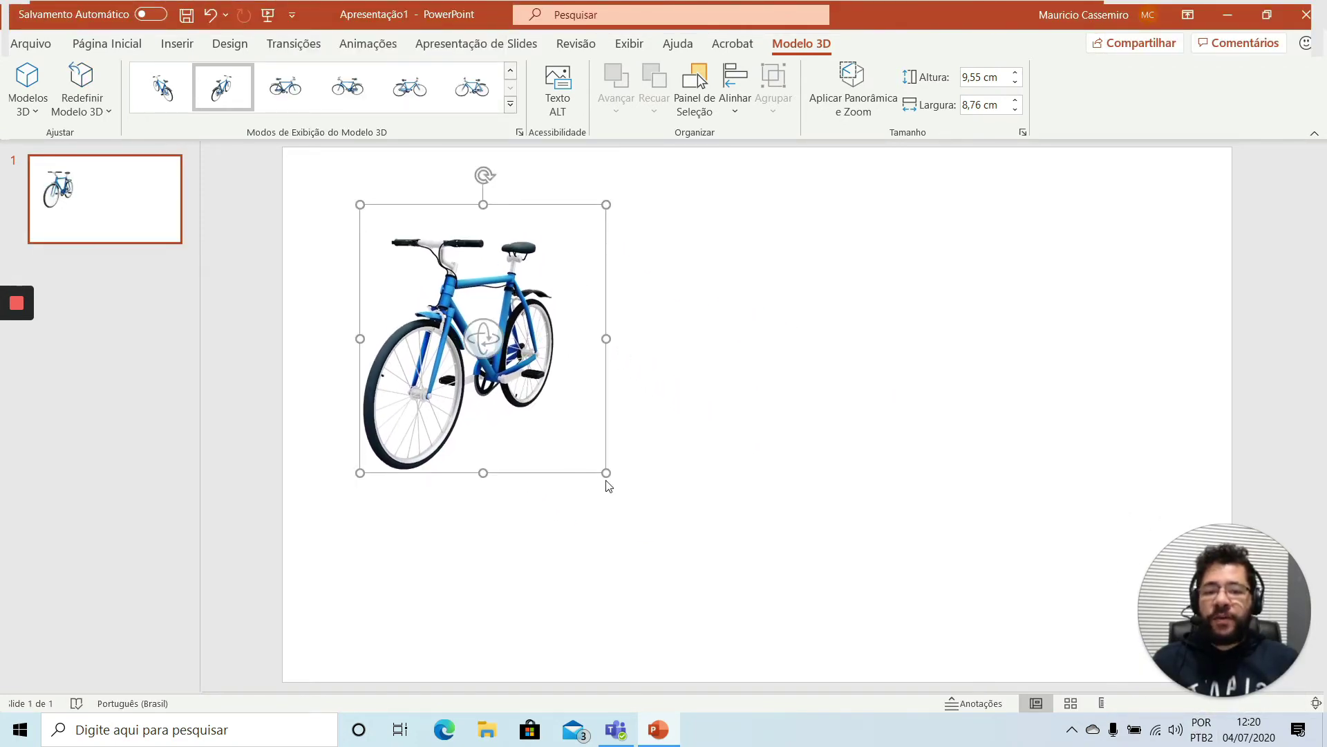
mouse_move(584, 454)
left_mouse_down()
mouse_move(484, 354)
mouse_move(739, 559)
left_mouse_up()
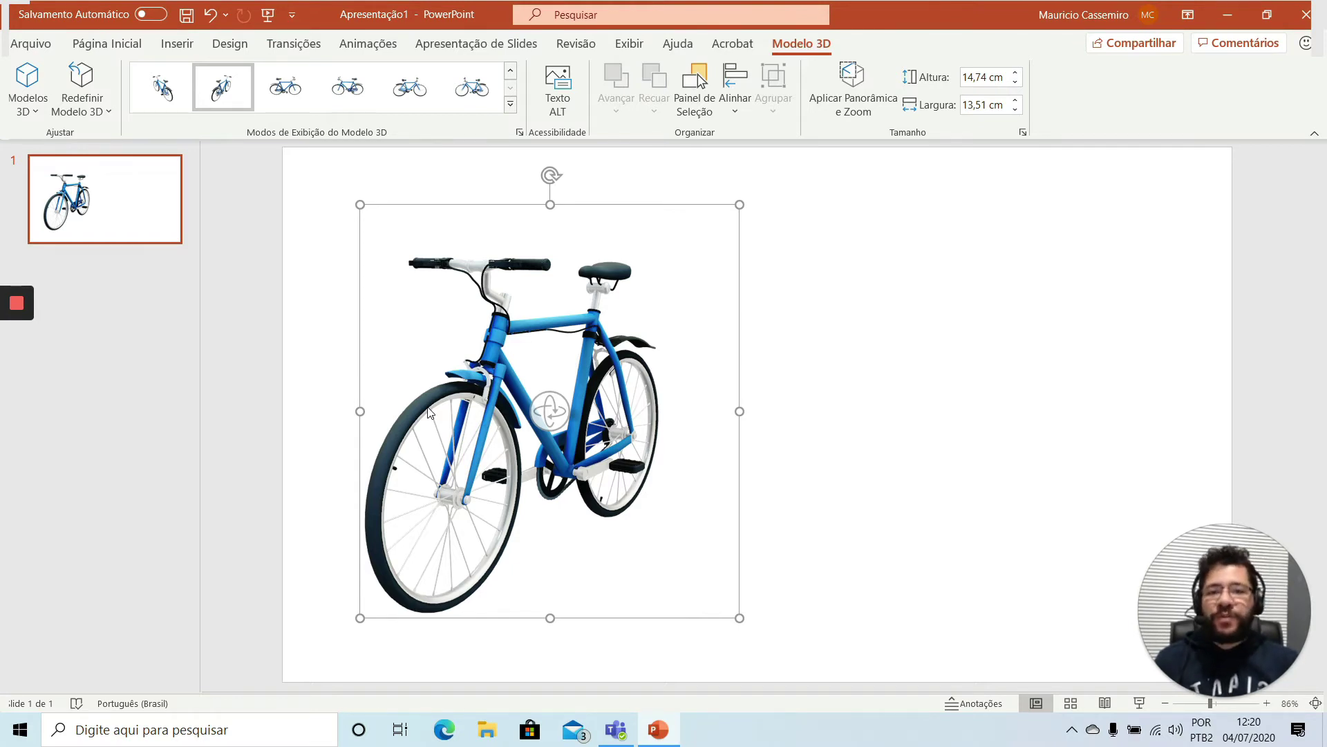
left_click(1165, 703)
left_click(1166, 703)
left_click(1165, 703)
left_click(1166, 703)
left_click(1166, 703)
left_click(1166, 703)
left_click(1166, 704)
left_click(1166, 703)
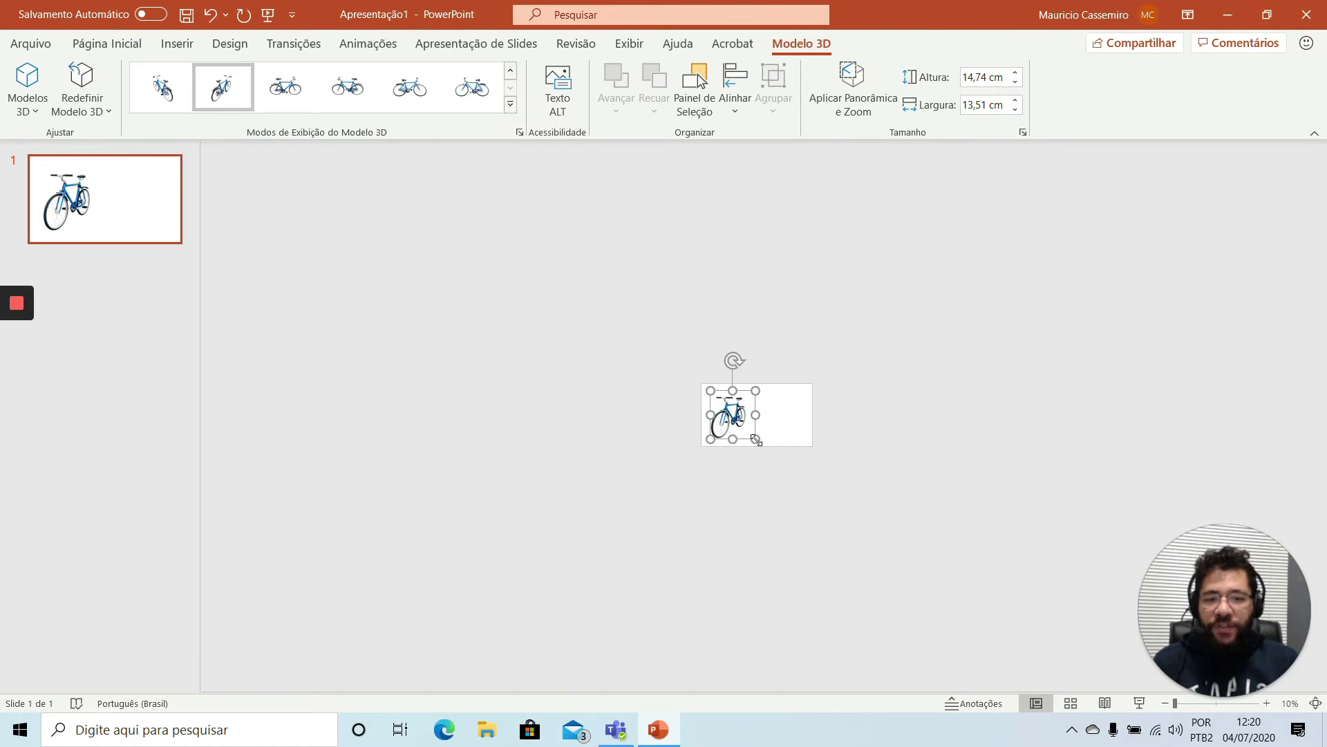
left_click_drag(757, 440, 1039, 704)
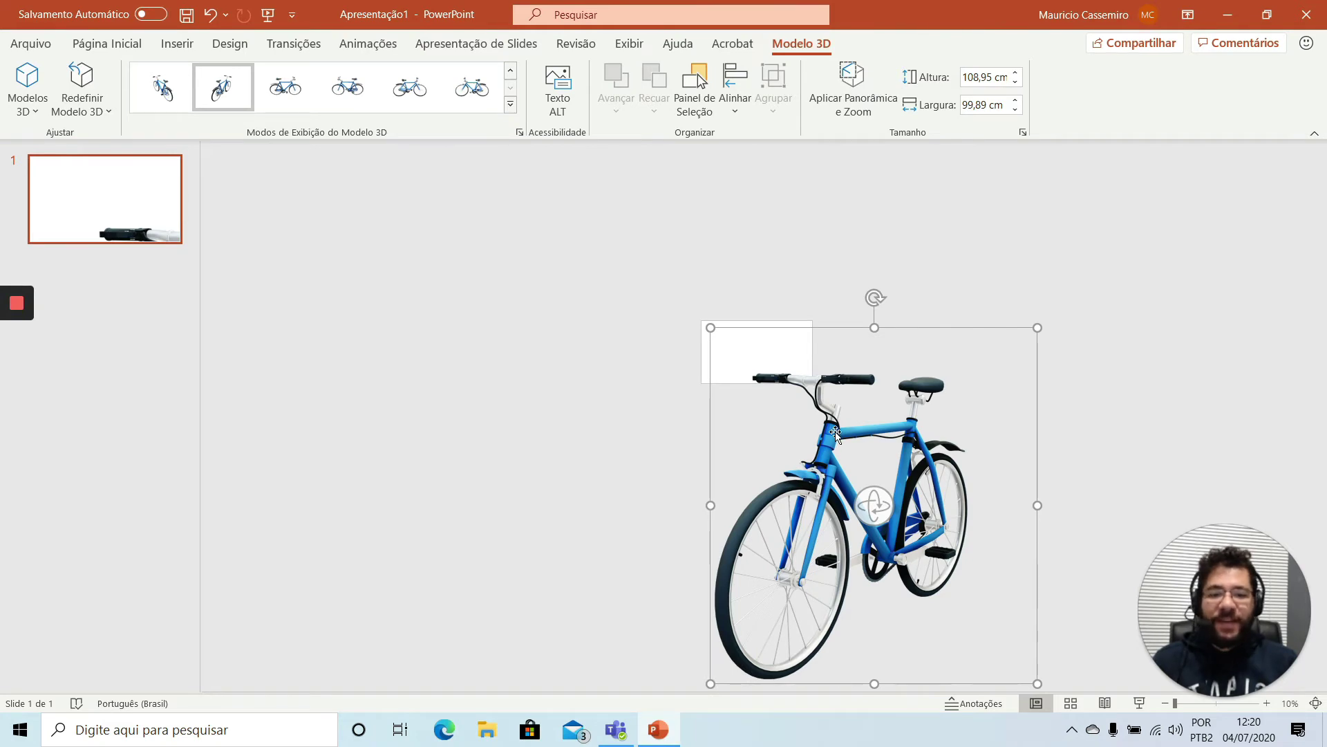
Preview the giant bicycle-frame close-up as a slideshow, then undo back to 14,74 × 13,51 cm
mouse_move(835, 432)
left_mouse_down()
mouse_move(782, 388)
mouse_move(773, 361)
left_mouse_up()
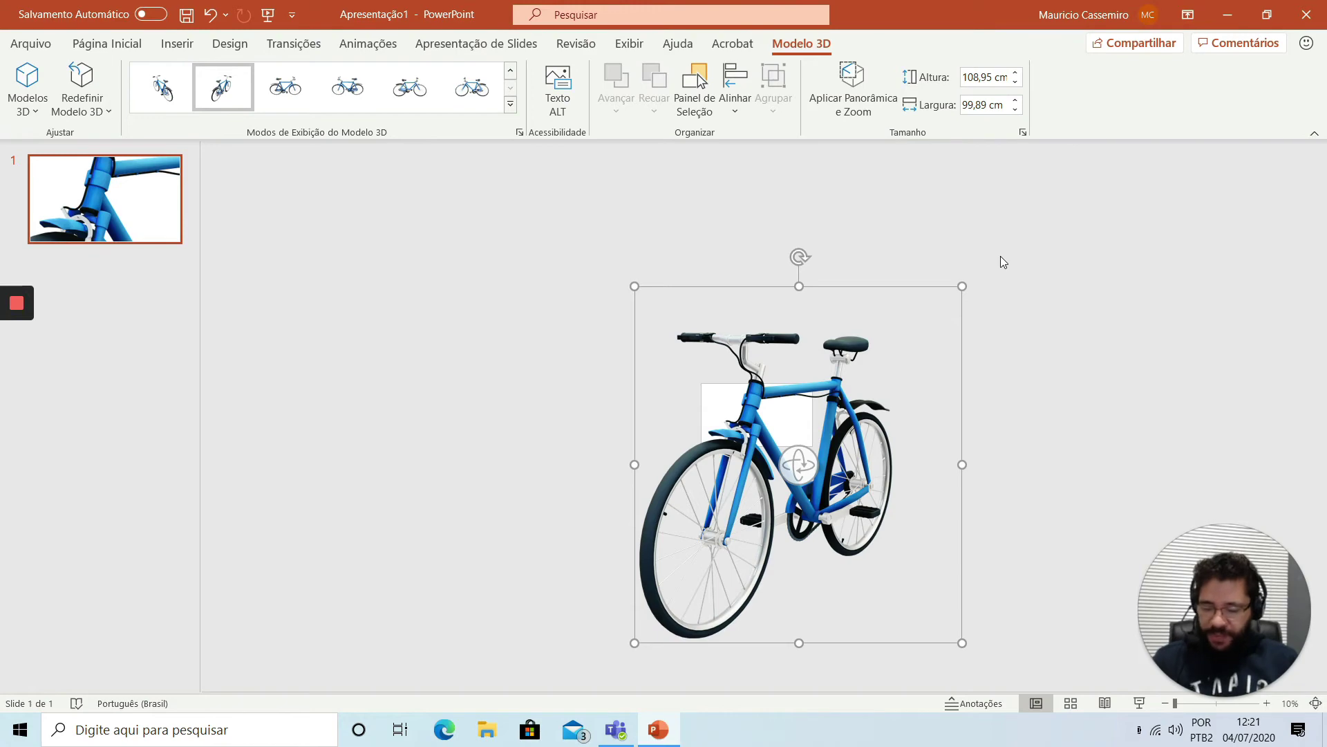
key("F5")
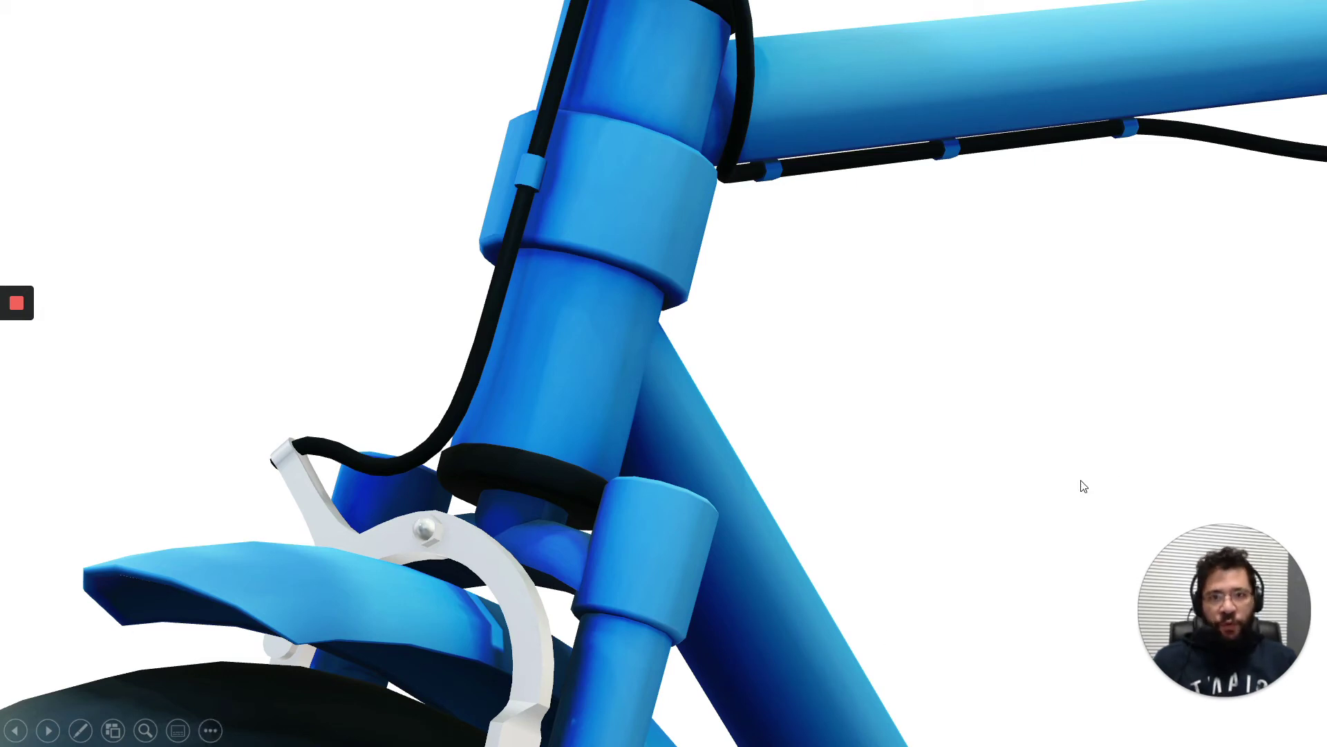
key("Escape")
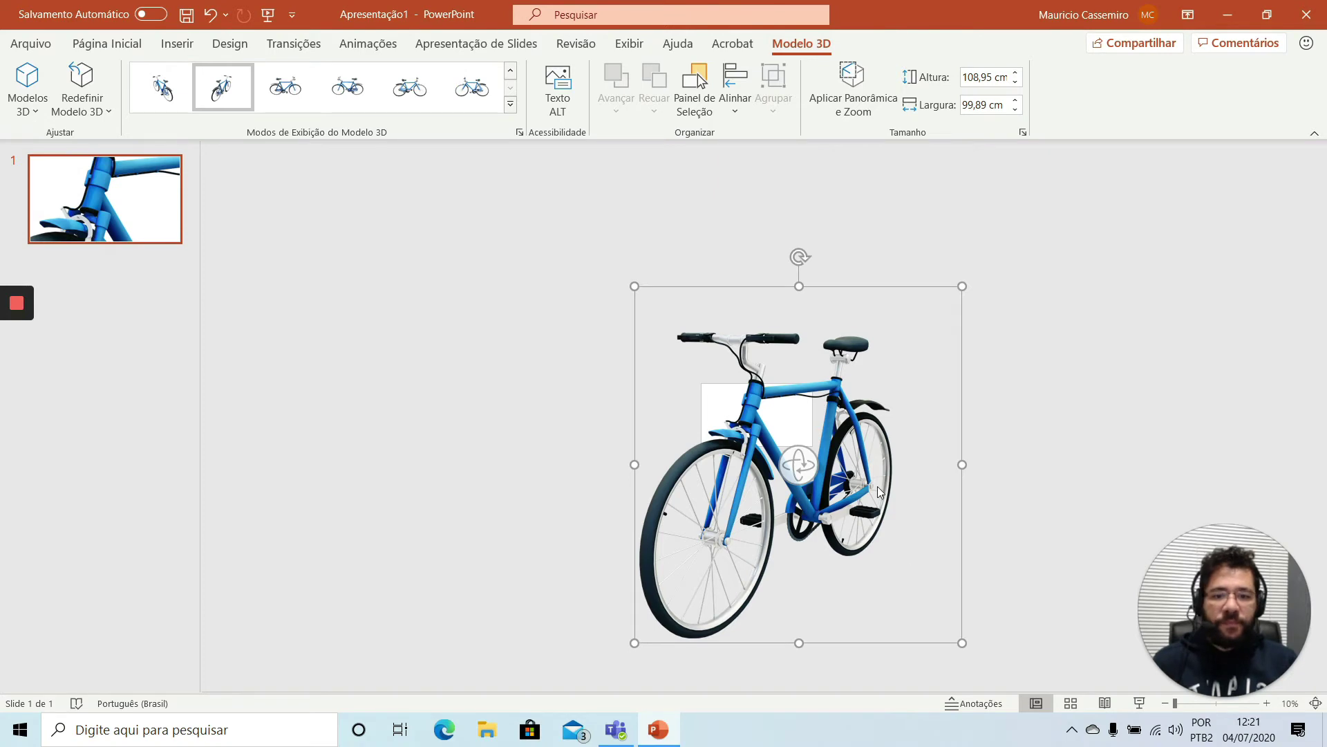
key("ctrl+z")
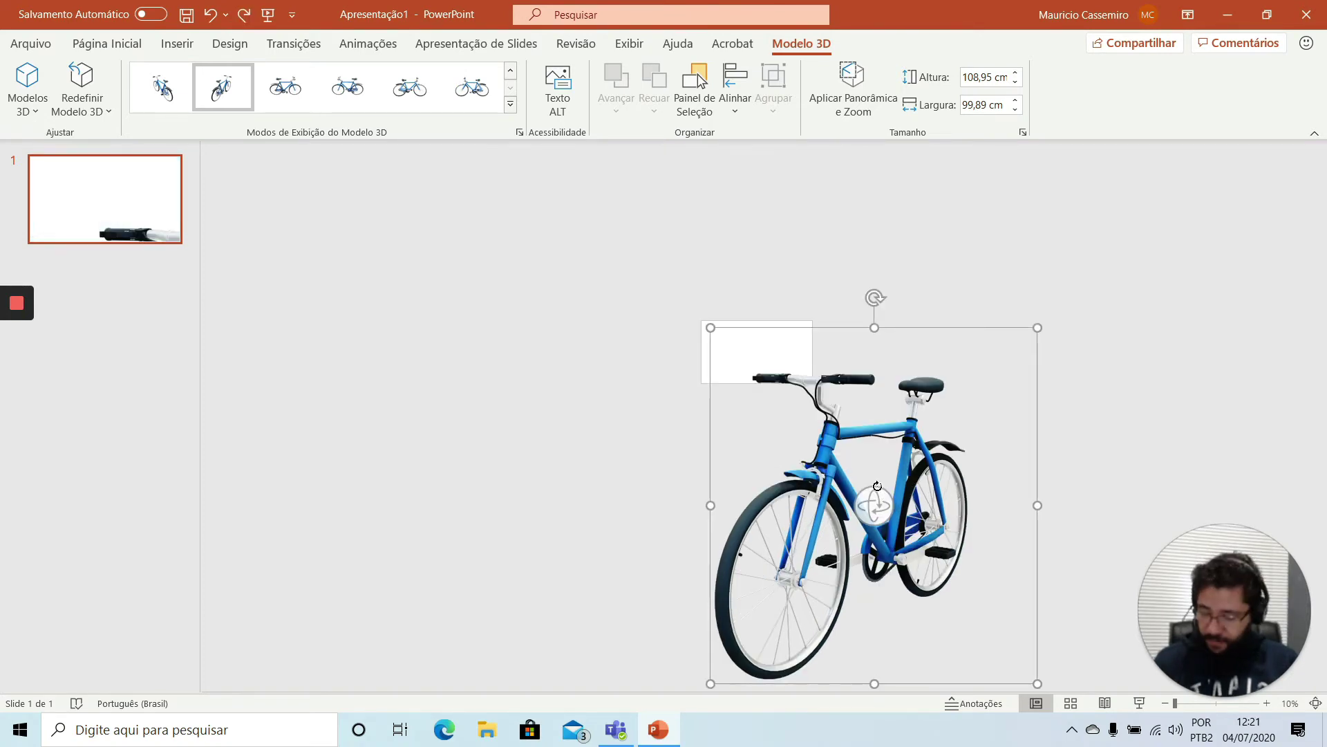
key("ctrl+z")
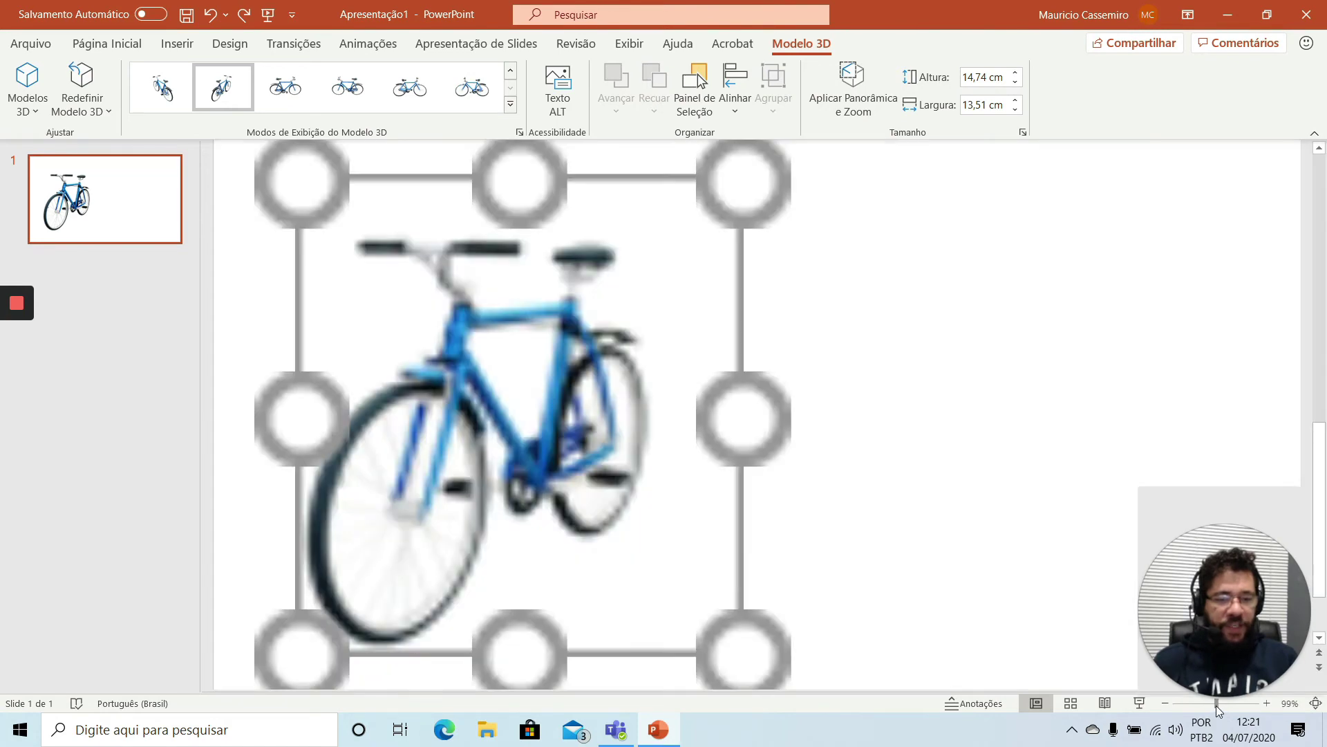
left_click(1216, 705)
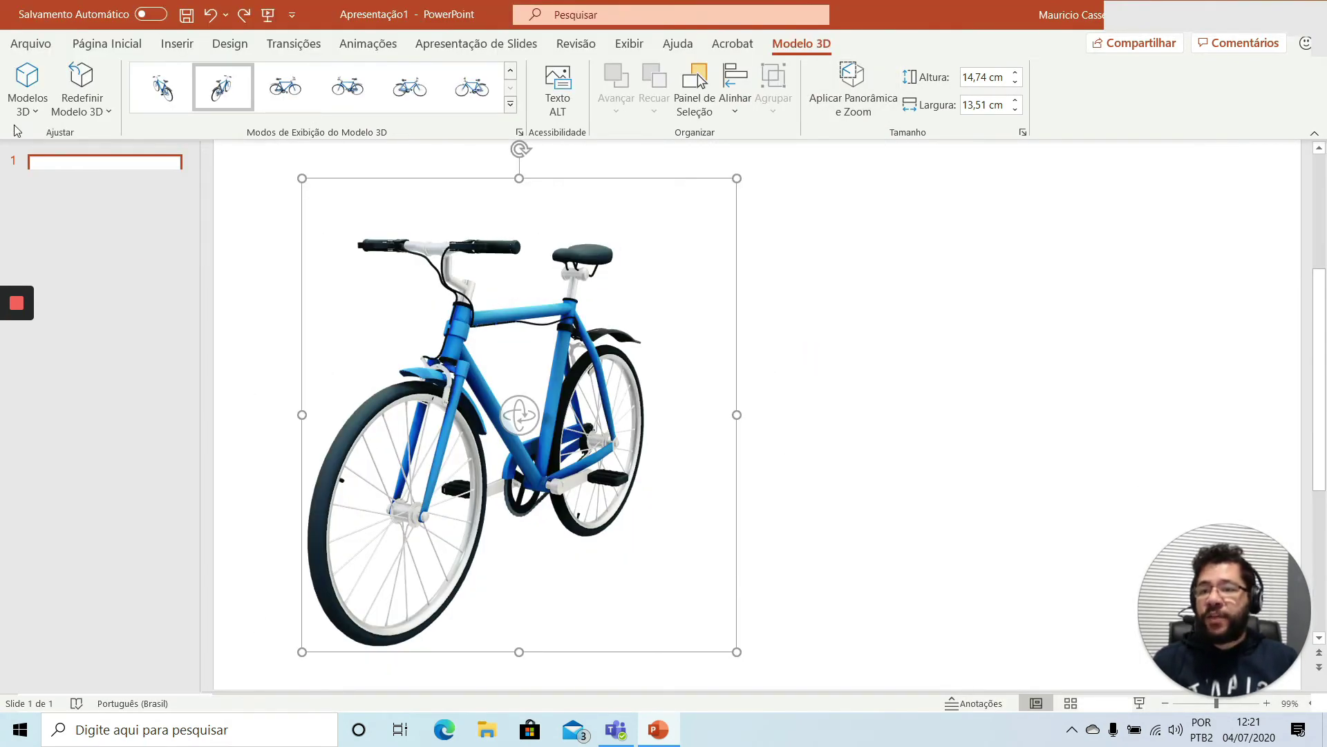
Open the Painel de Seleção, which lists only Modelo 3D 3
left_click(28, 97)
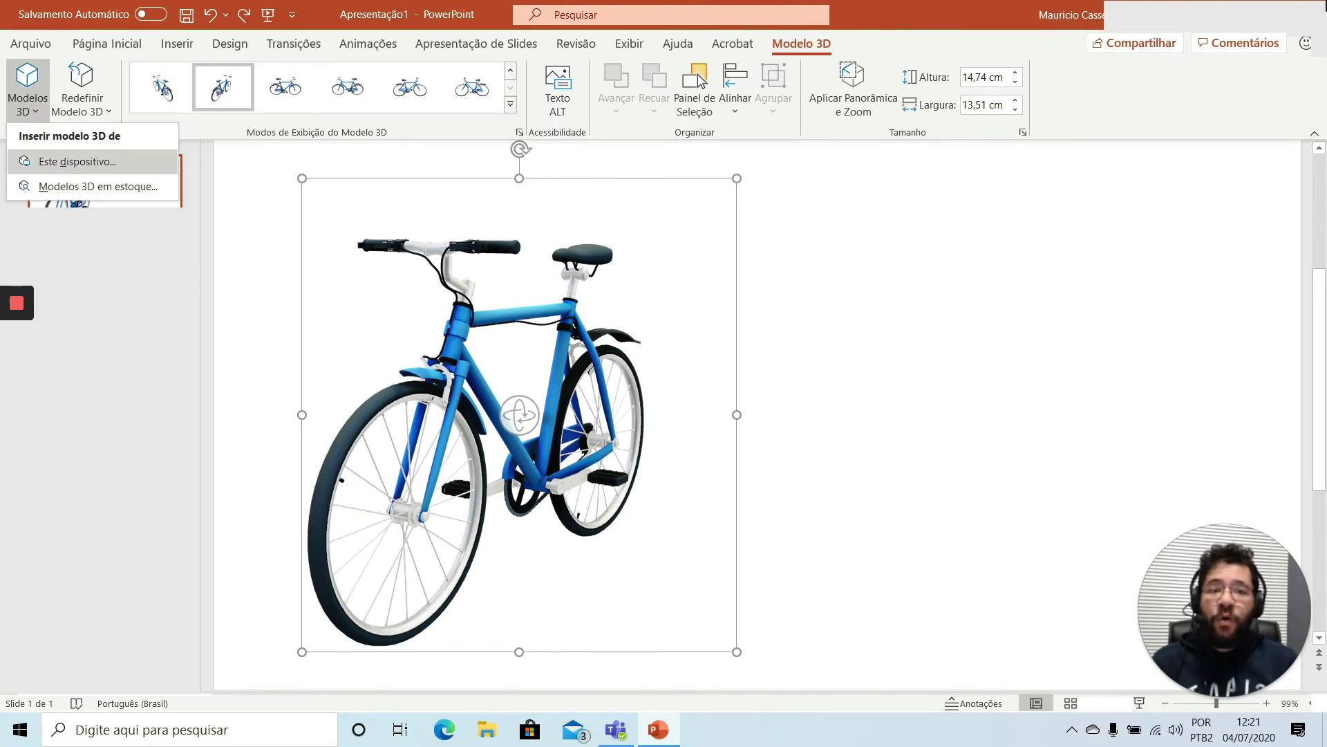
key("Escape")
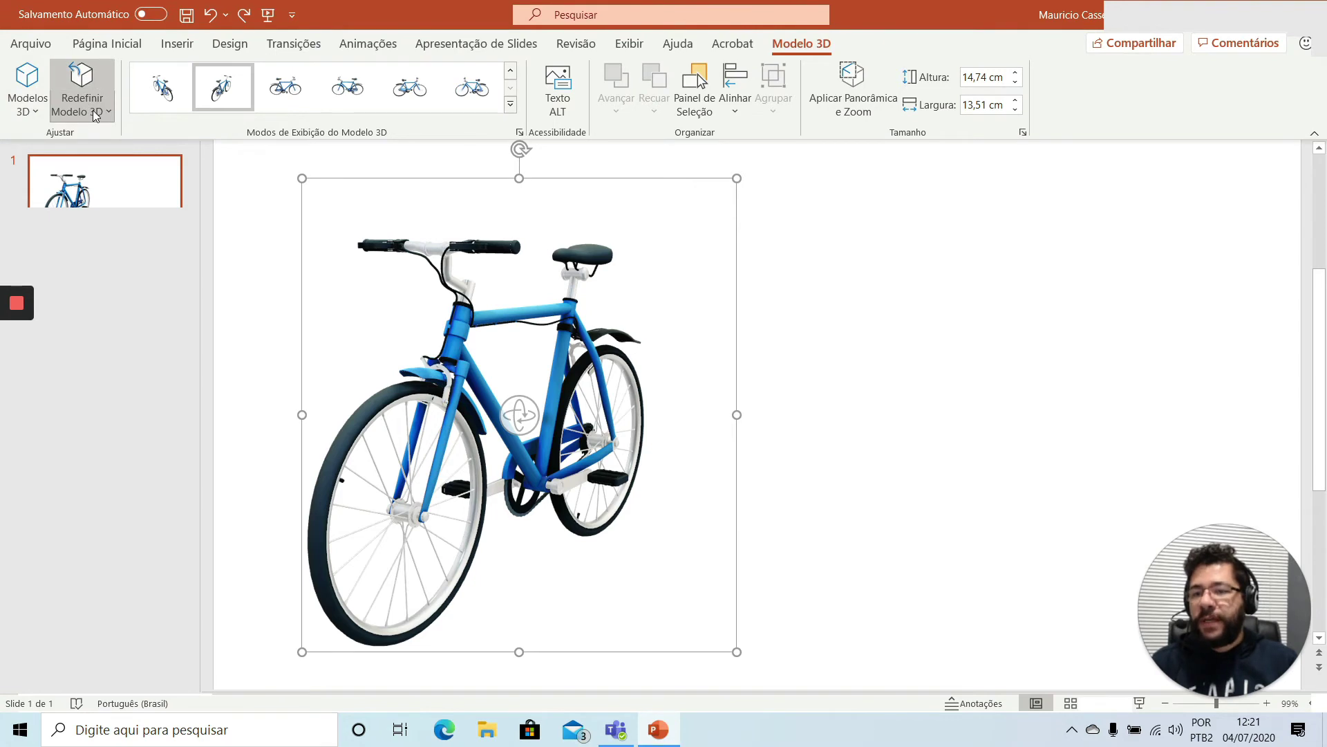
left_click(95, 114)
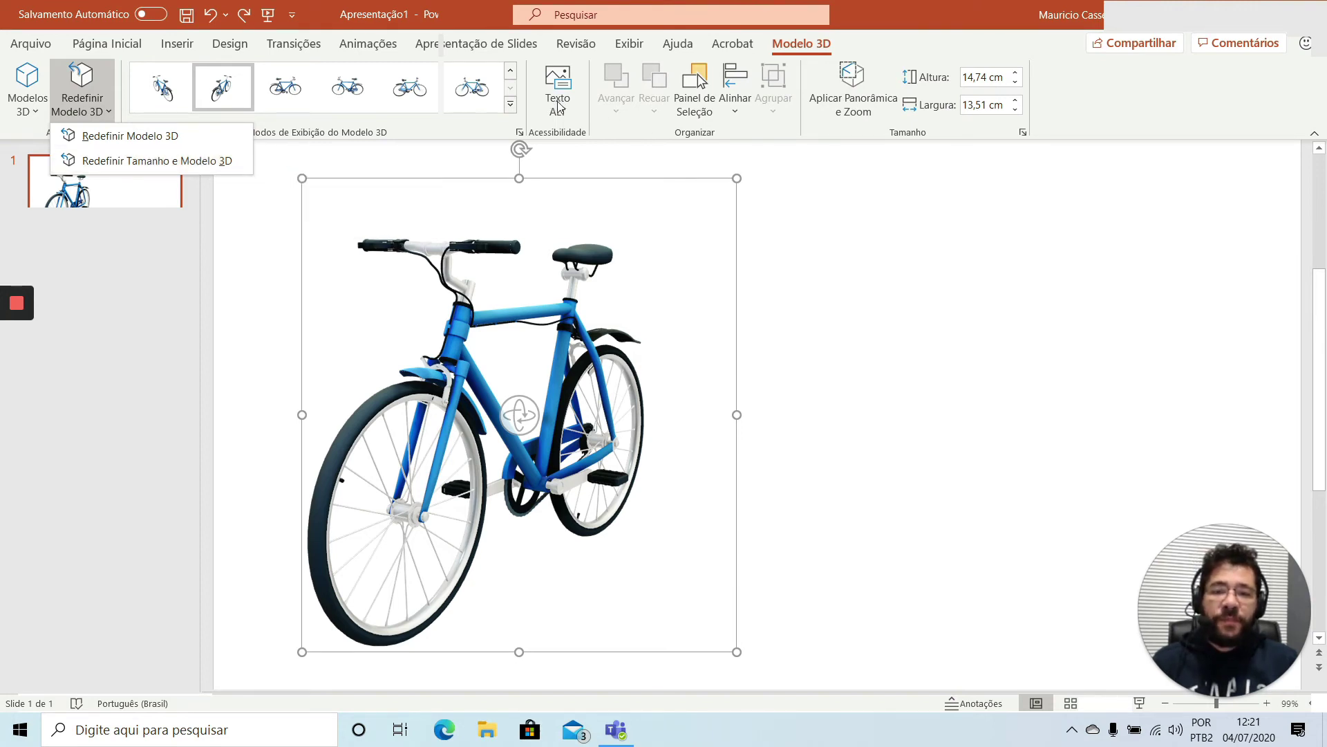
left_click(1067, 71)
left_click(696, 86)
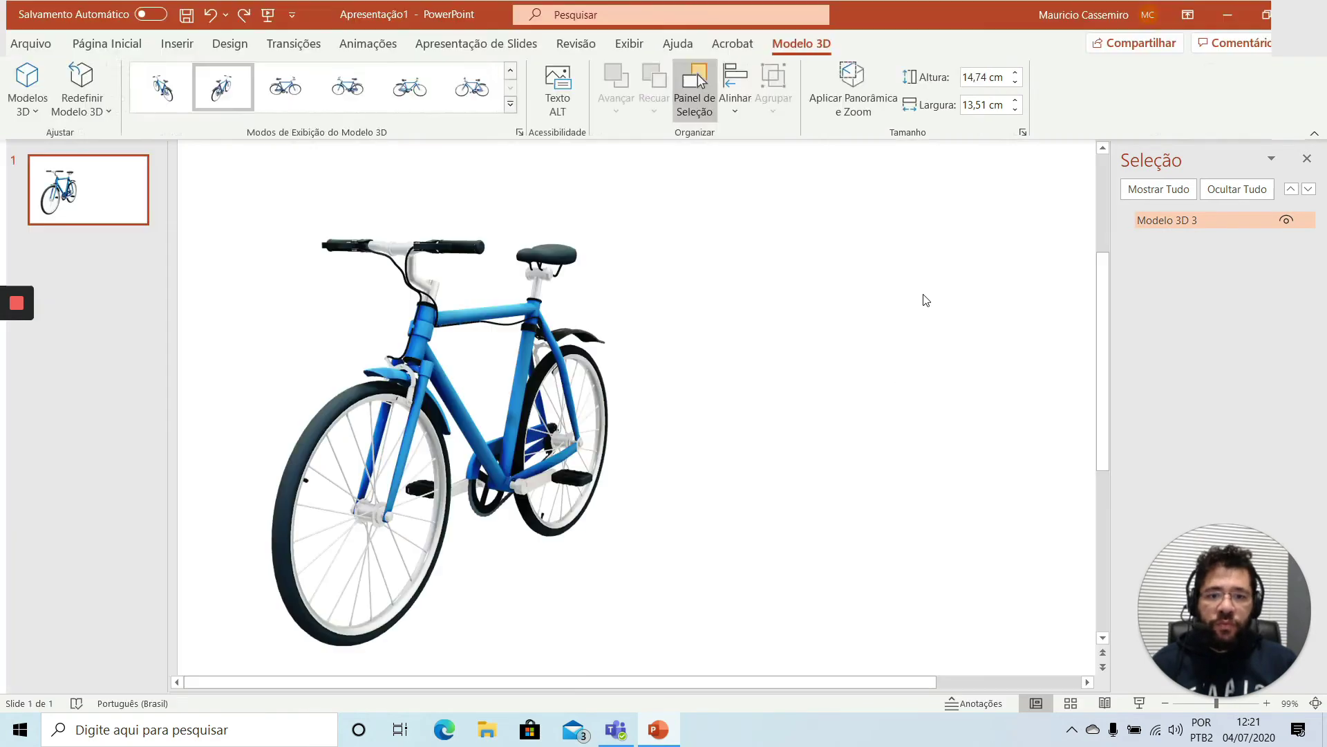
left_click(678, 207)
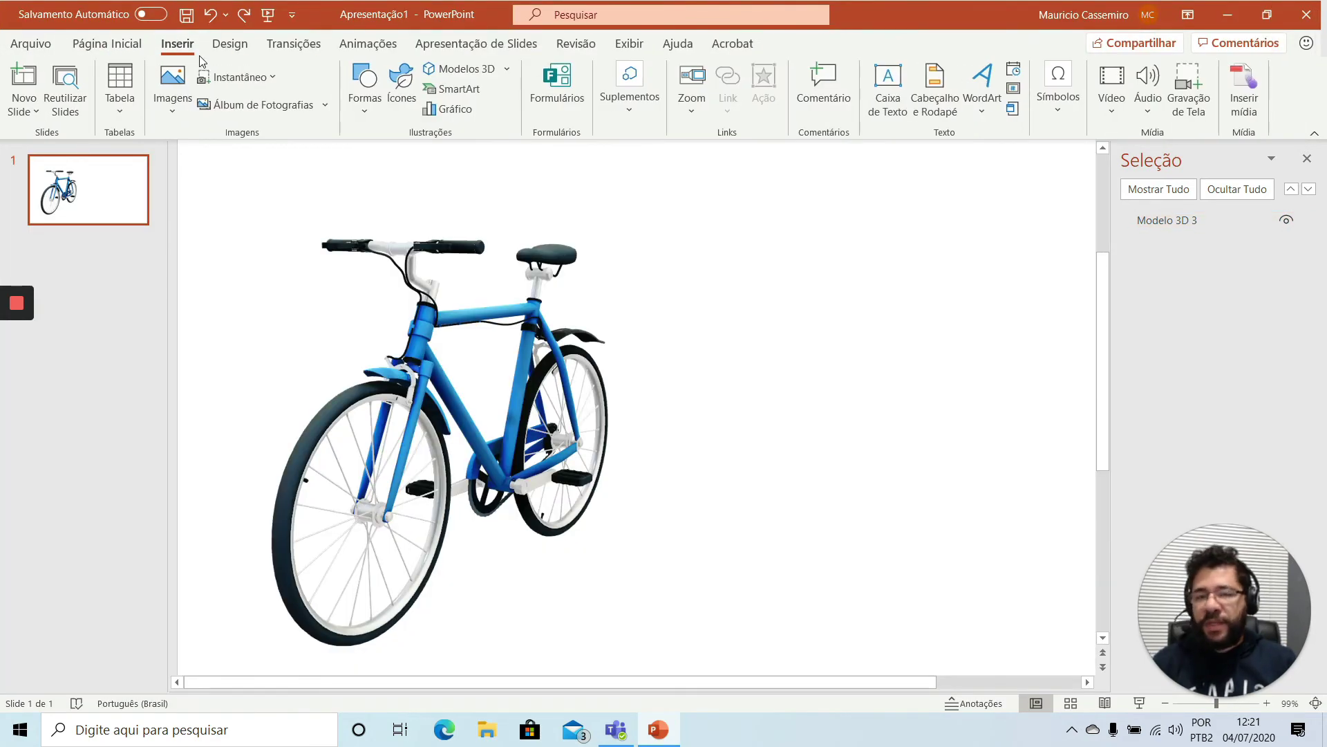
left_click(375, 102)
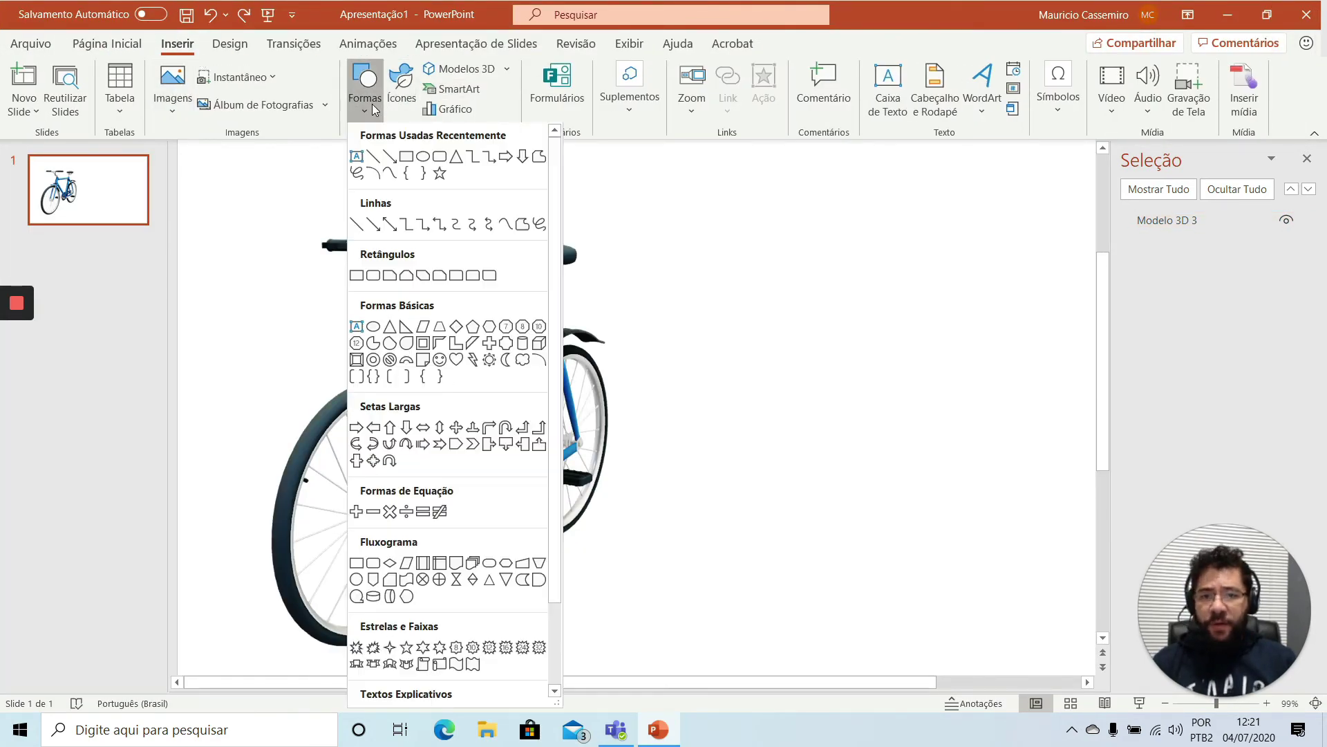
left_click(423, 167)
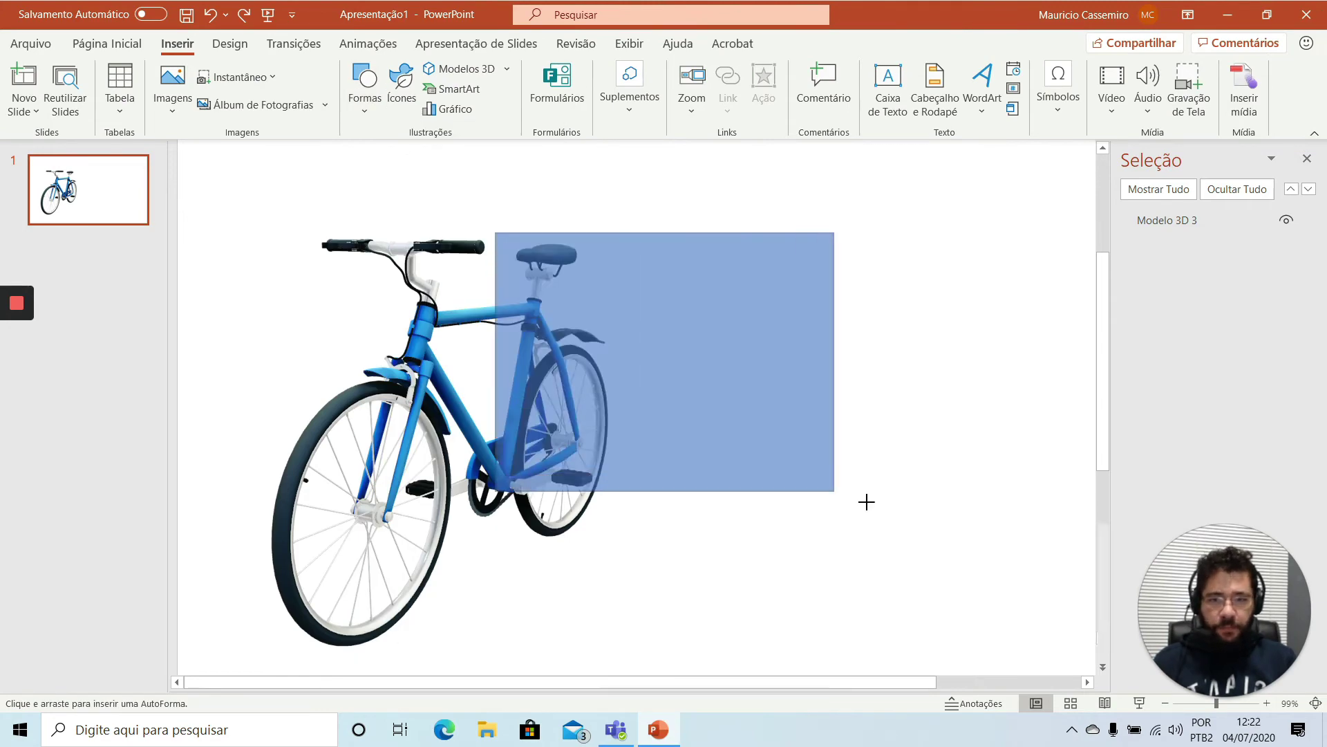
left_click_drag(495, 233, 911, 510)
left_click(391, 238)
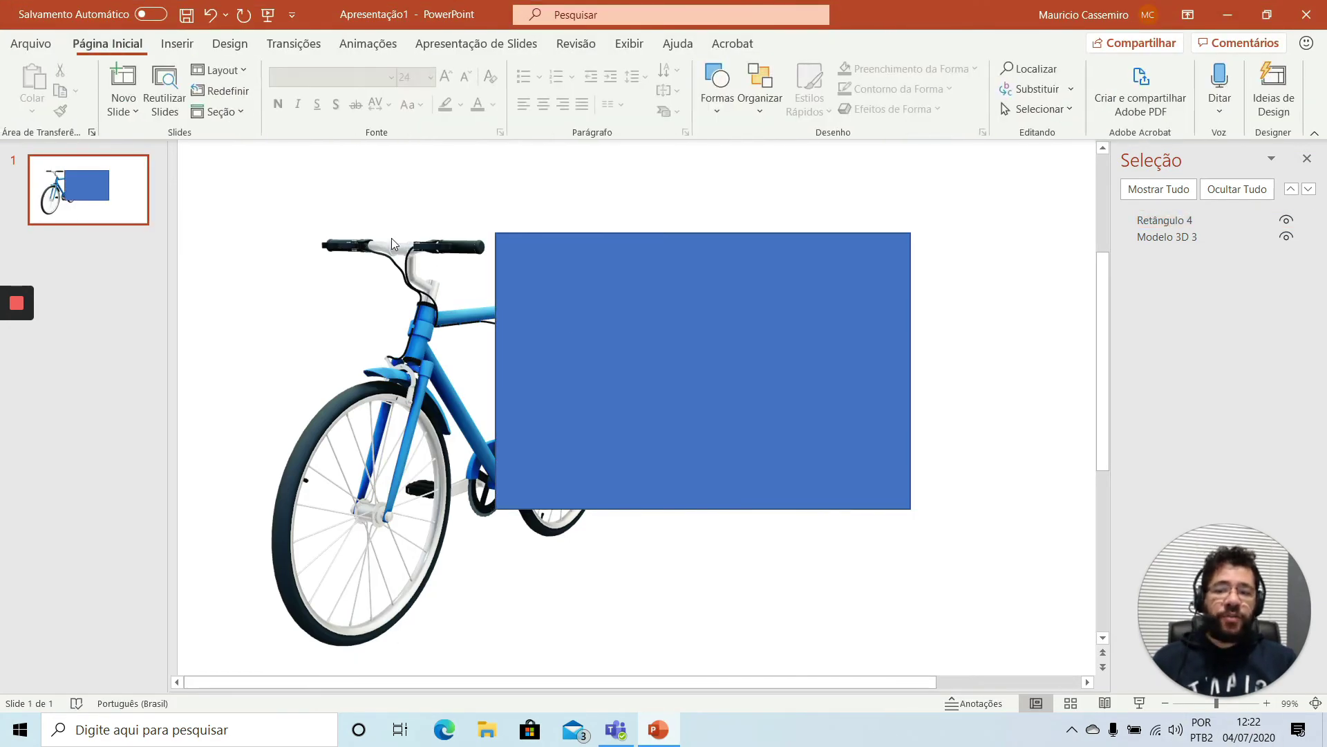
left_click(766, 113)
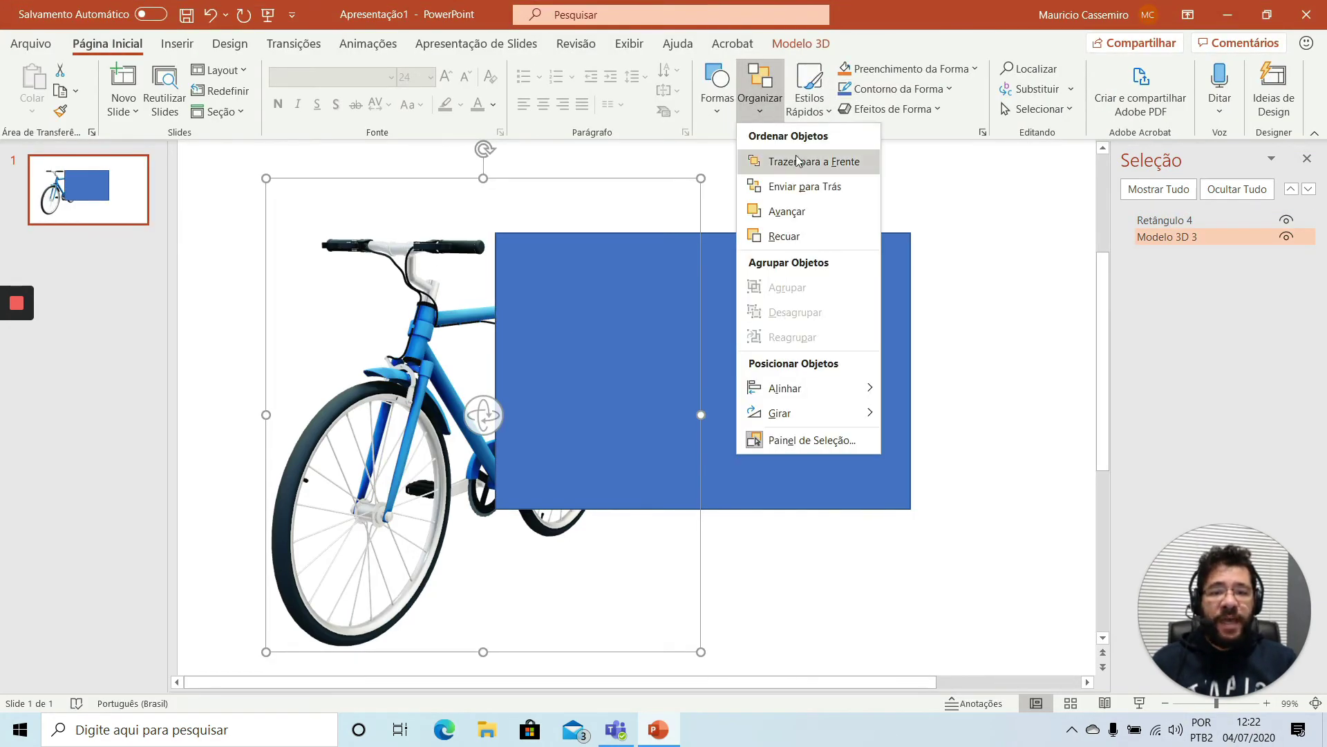
left_click(802, 164)
left_click_drag(842, 409, 622, 464)
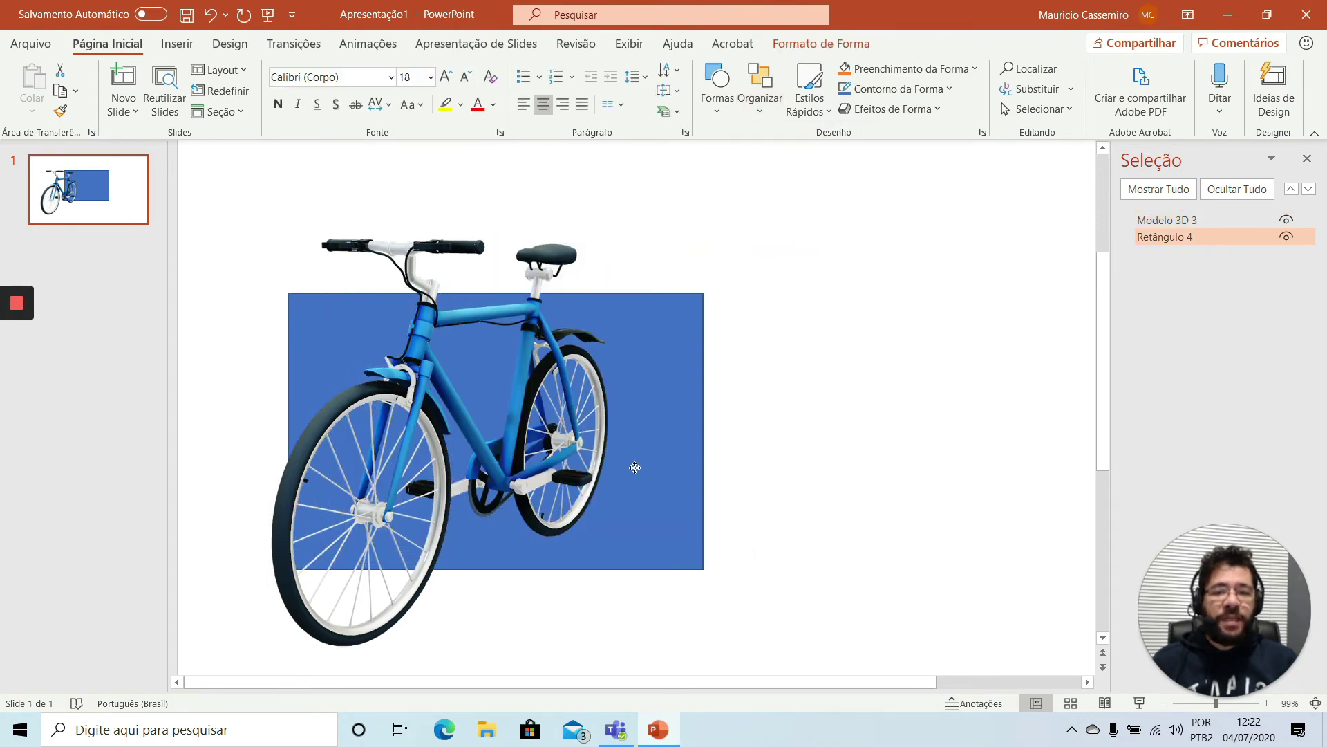
left_click(879, 454)
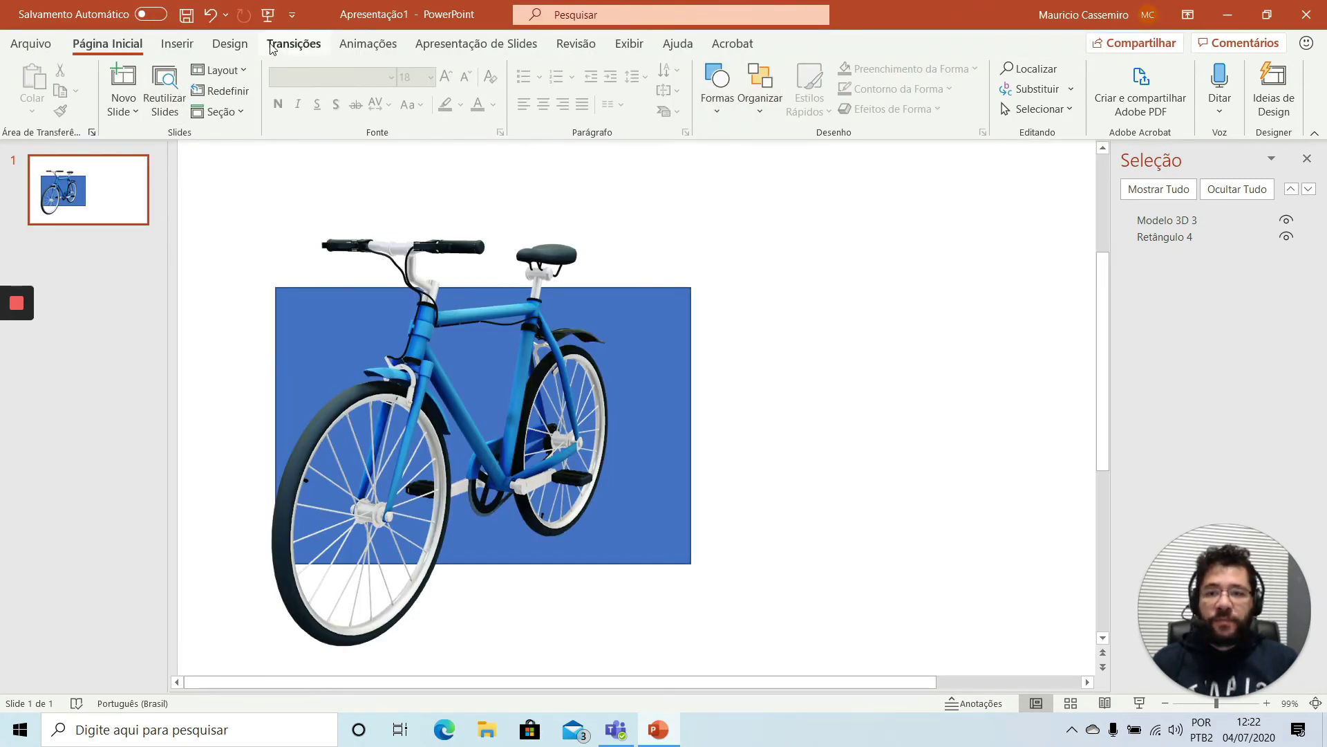
left_click(524, 394)
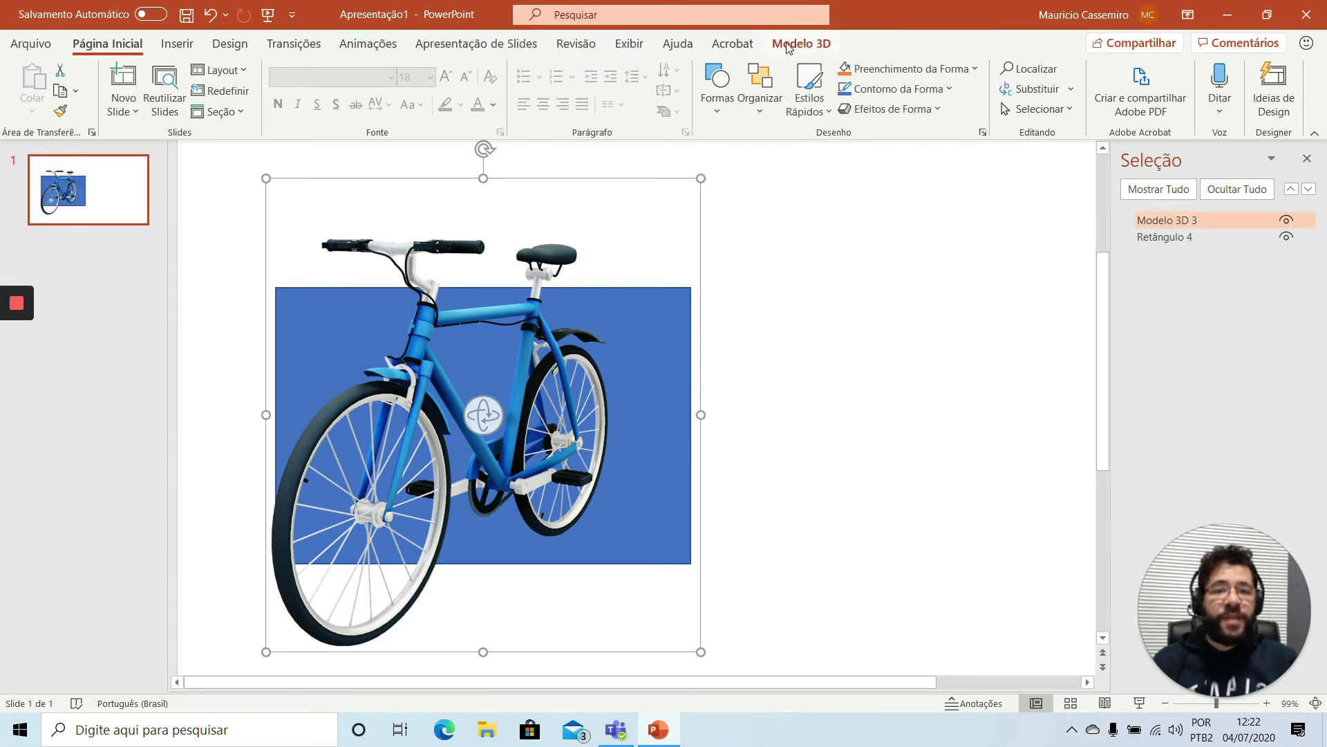
left_click(788, 47)
left_click(686, 320)
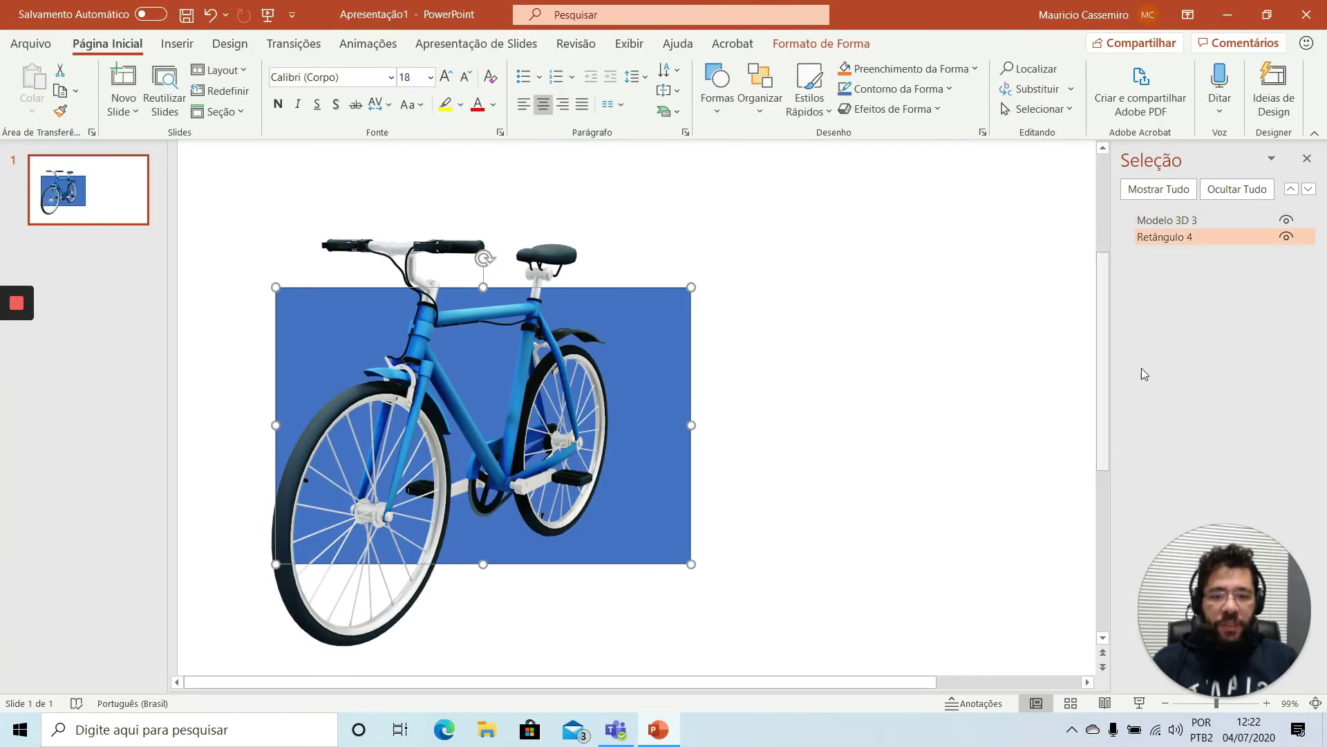
key("Delete")
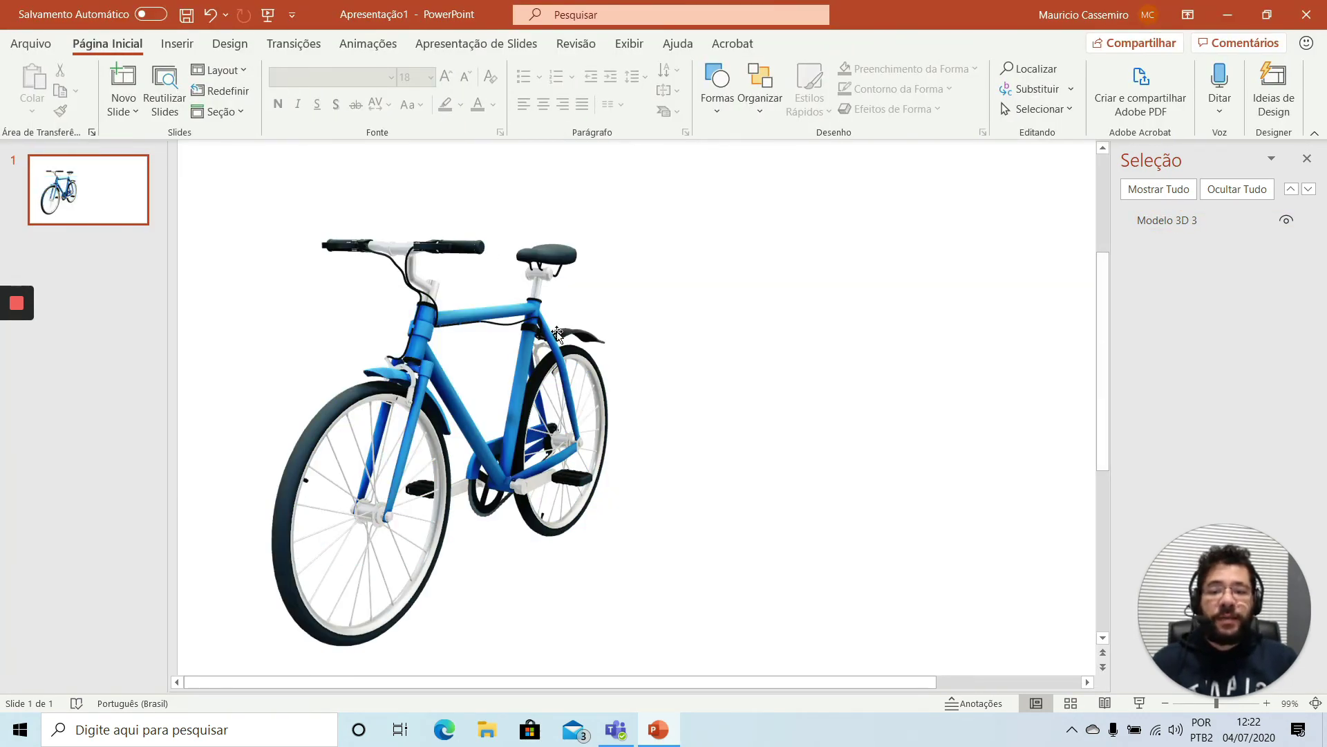
Select the bicycle model and turn on Aplicar Panorâmica e Zoom from the Modelo 3D tab
left_click(557, 334)
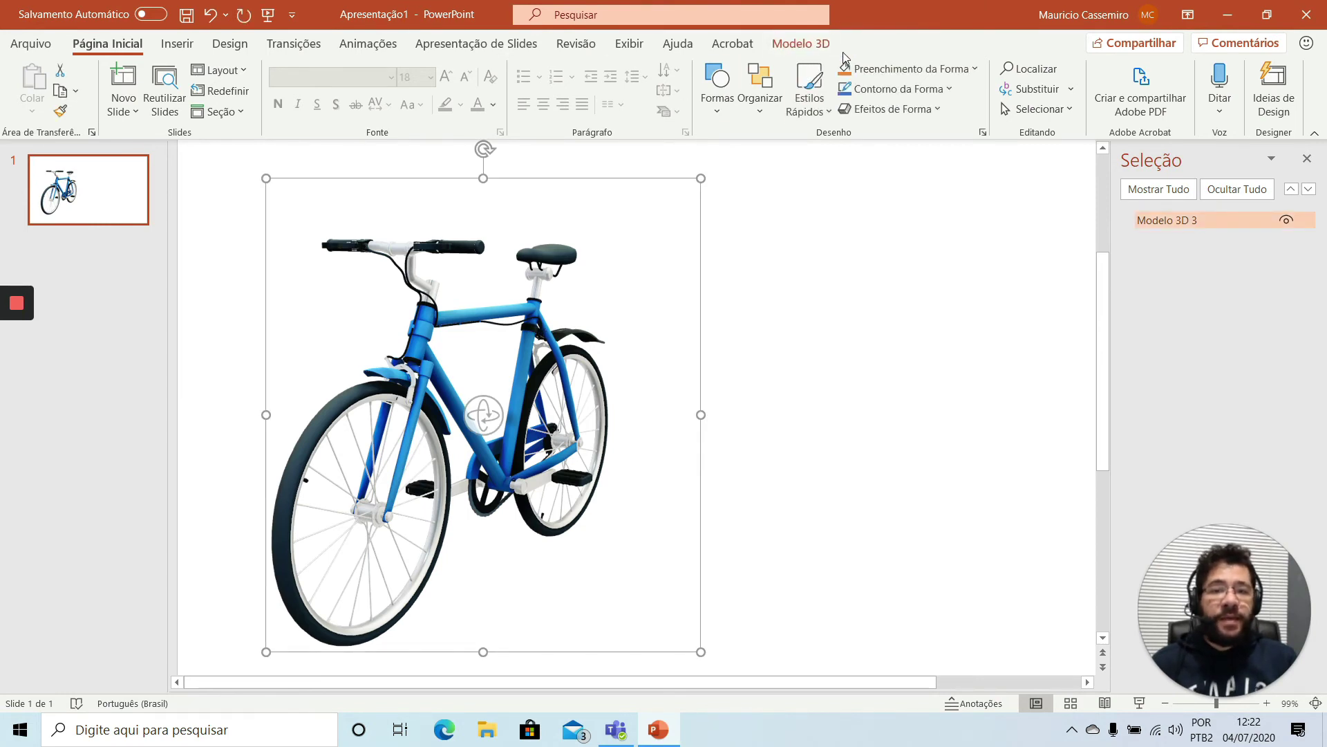
left_click(803, 43)
left_click(735, 86)
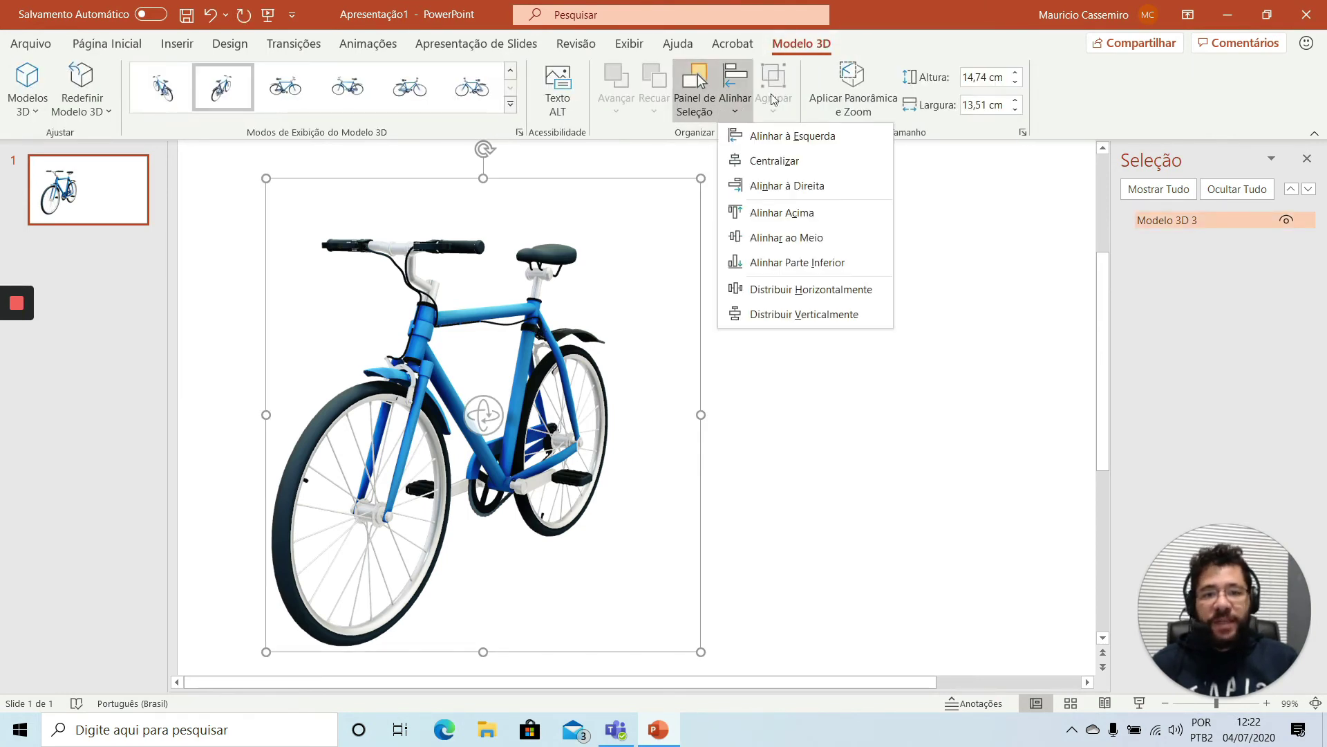
left_click(889, 93)
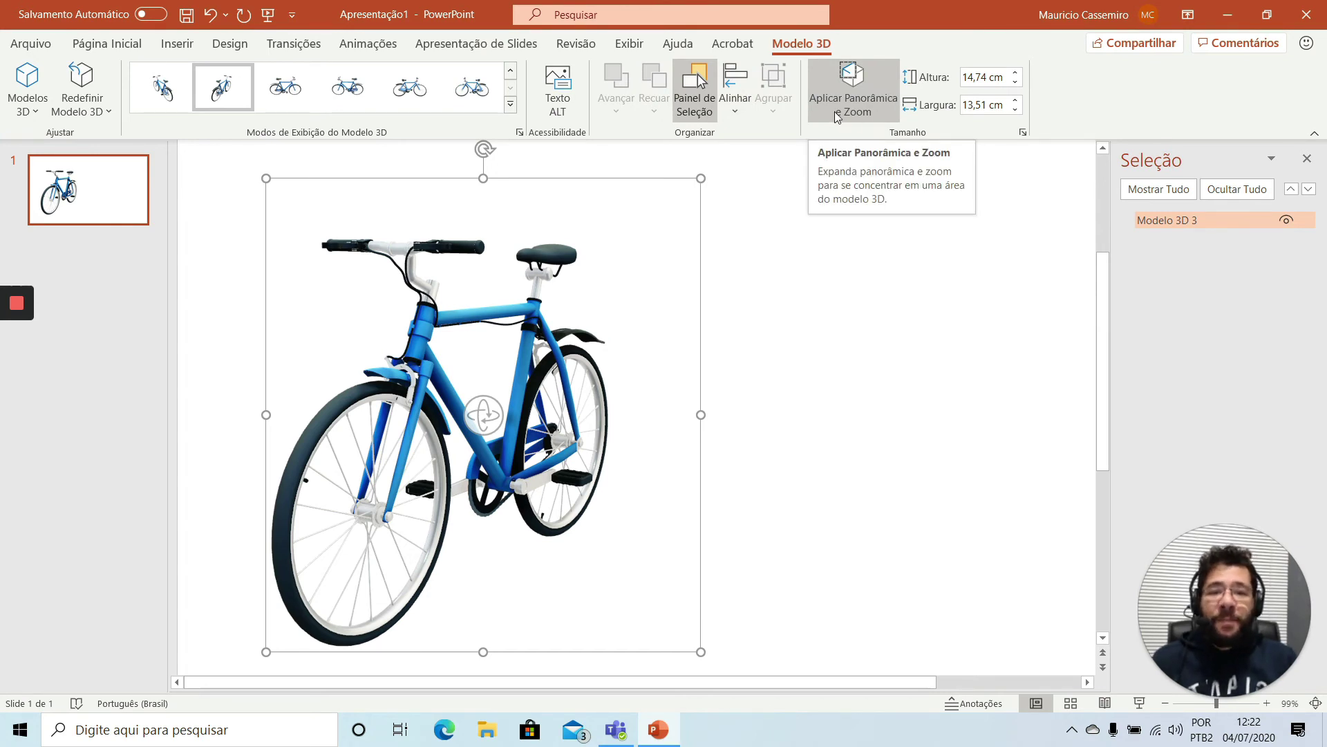
left_click(880, 104)
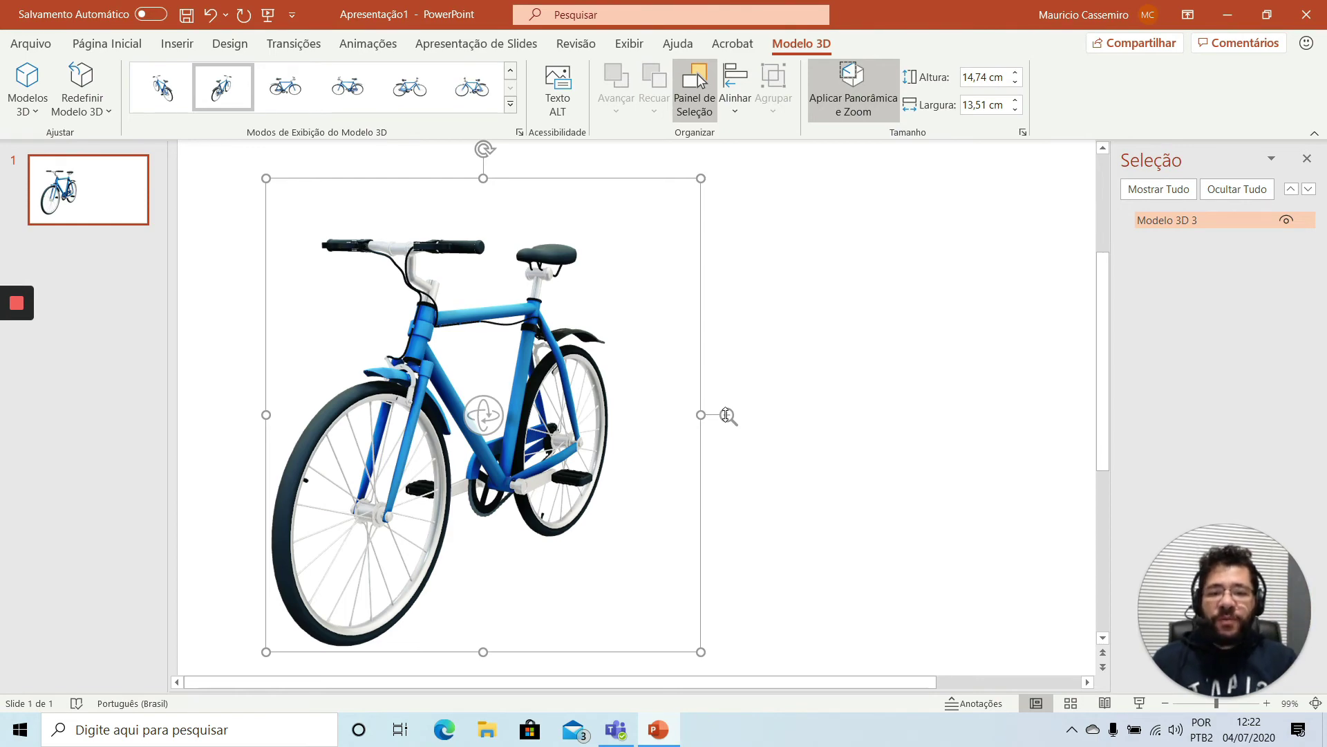
Zoom, rotate and pan into a close-up of the hub bolt, then shrink the frame to 7,49 × 5,35 cm
left_click_drag(726, 415, 722, 228)
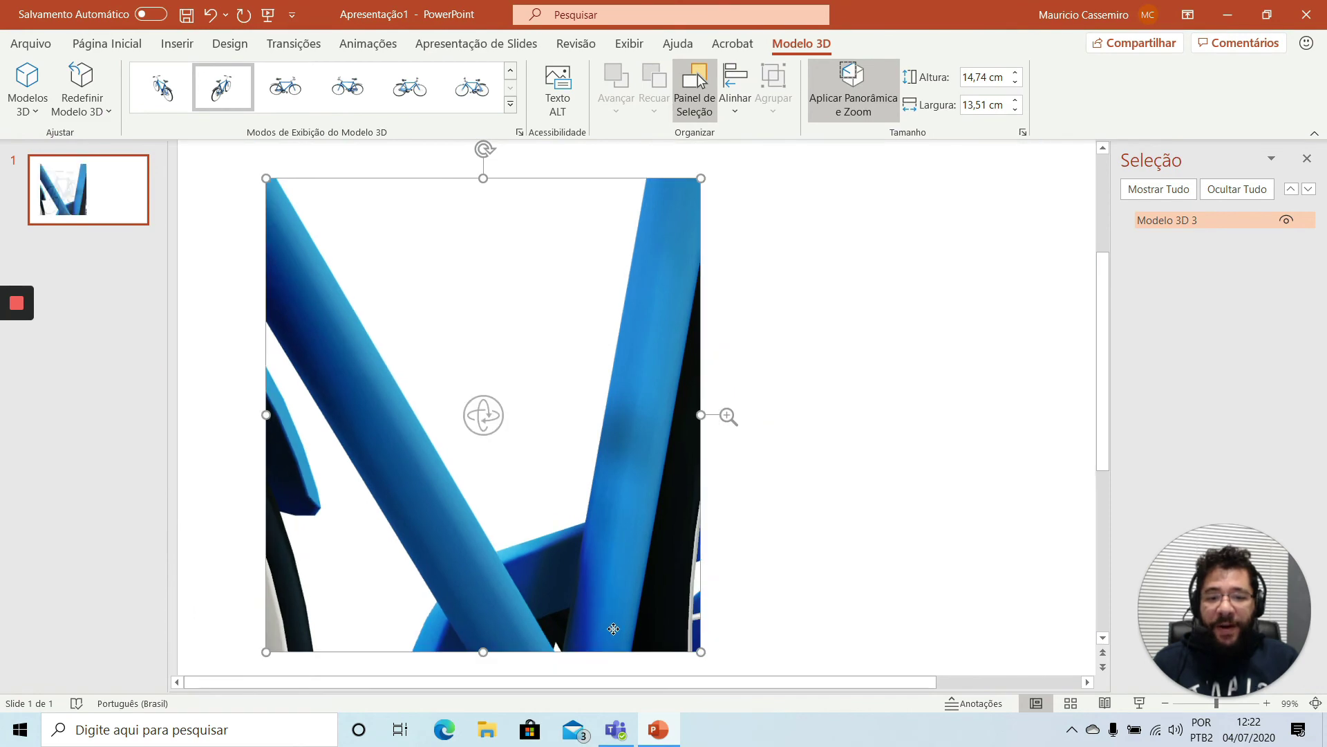
mouse_move(483, 412)
left_mouse_down()
mouse_move(518, 276)
mouse_move(464, 180)
left_mouse_up()
left_click_drag(726, 414, 699, 350)
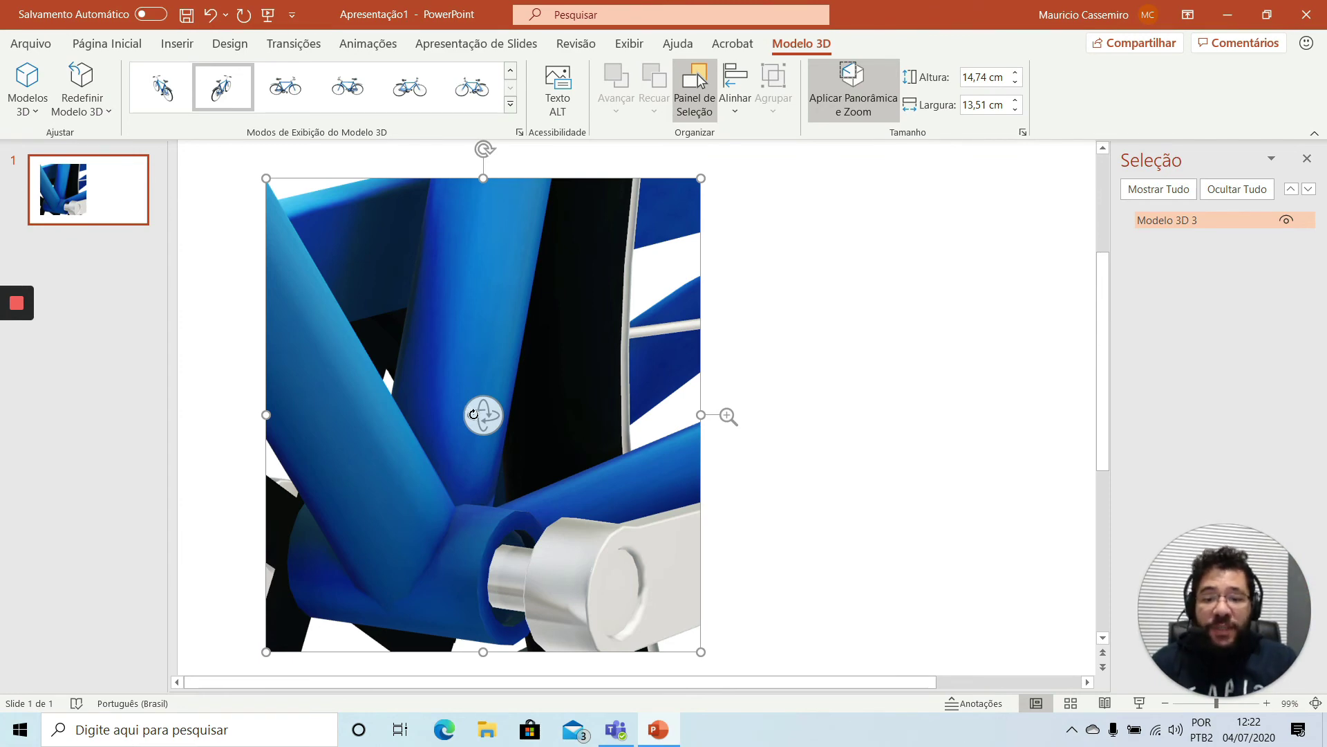
mouse_move(483, 415)
left_mouse_down()
mouse_move(537, 422)
mouse_move(696, 371)
mouse_move(629, 384)
left_mouse_up()
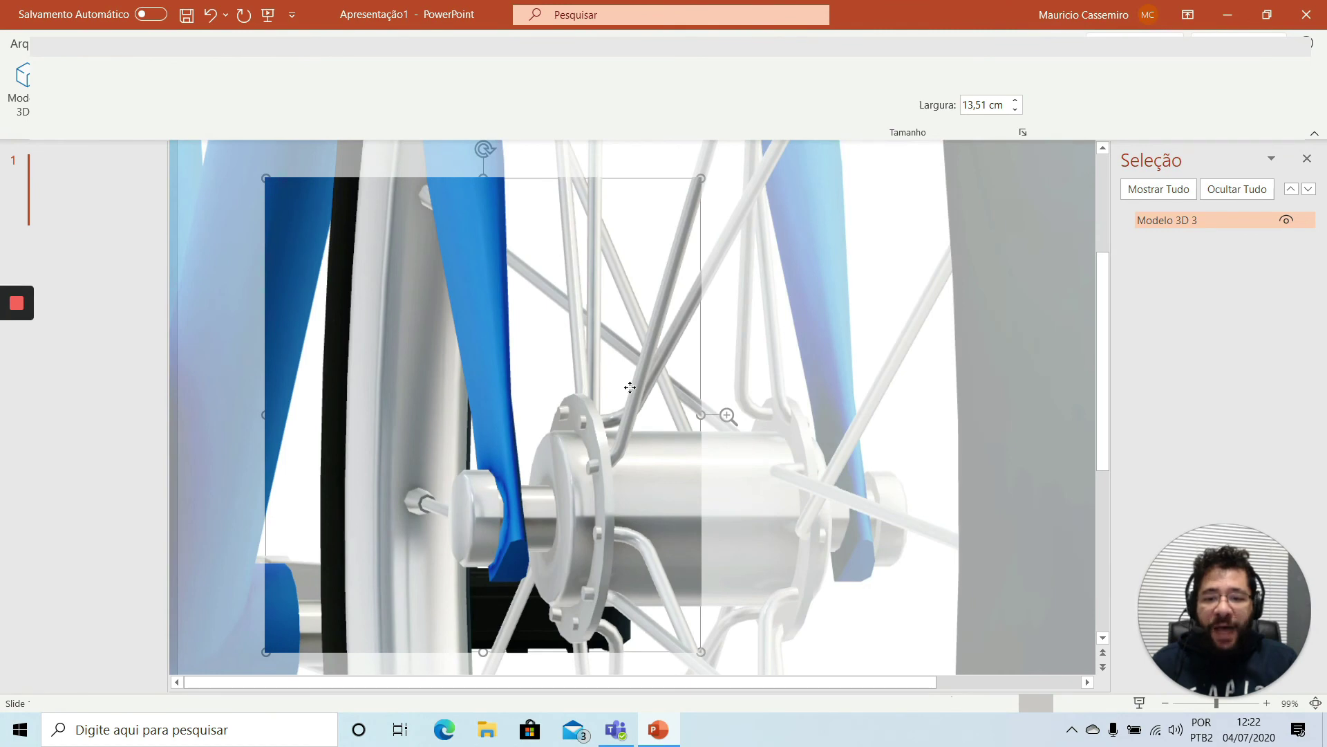
left_click_drag(728, 416, 717, 300)
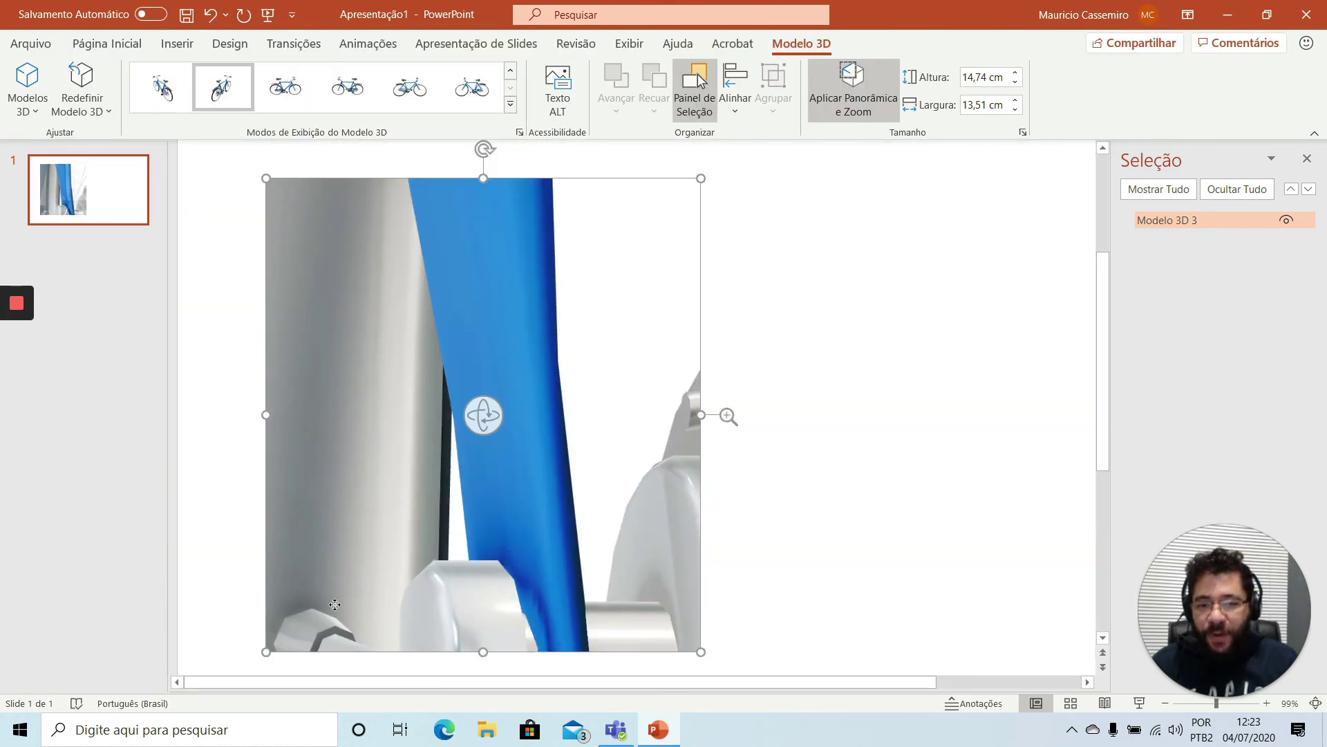
left_click_drag(526, 387, 614, 385)
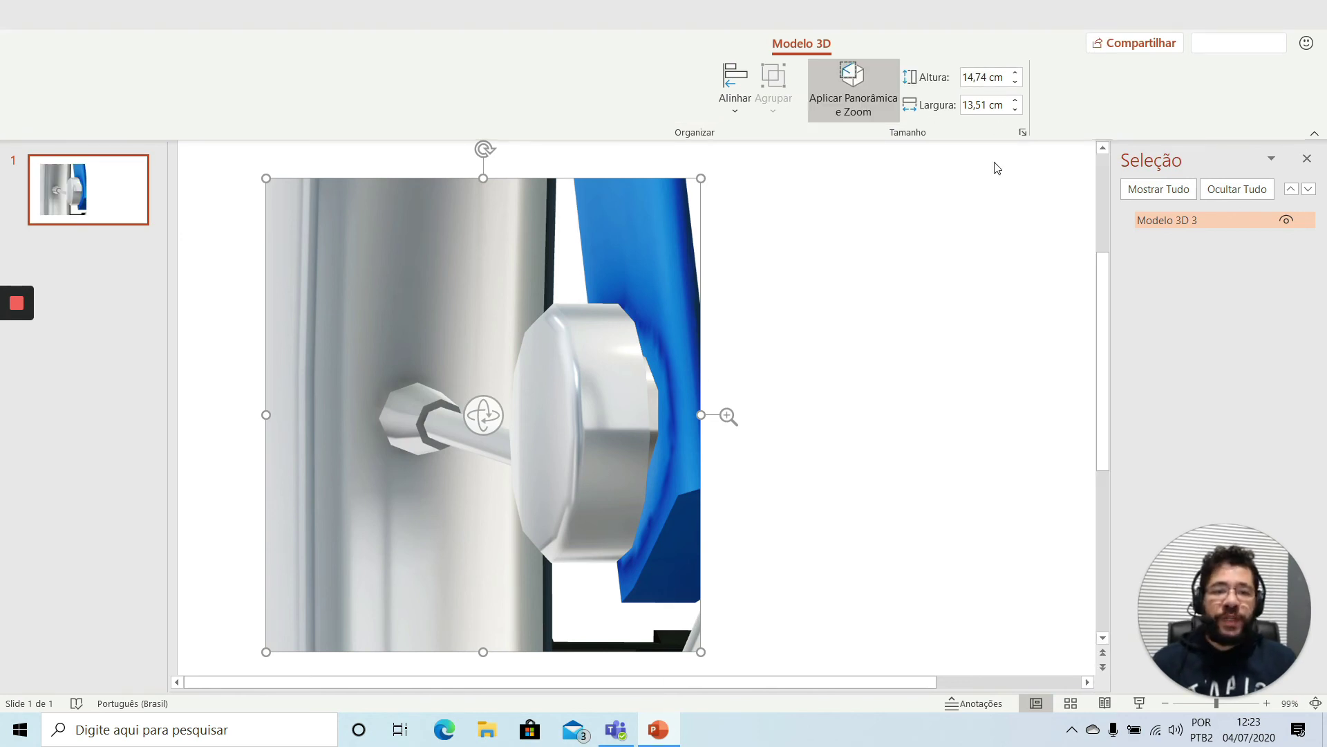
left_click_drag(700, 651, 439, 419)
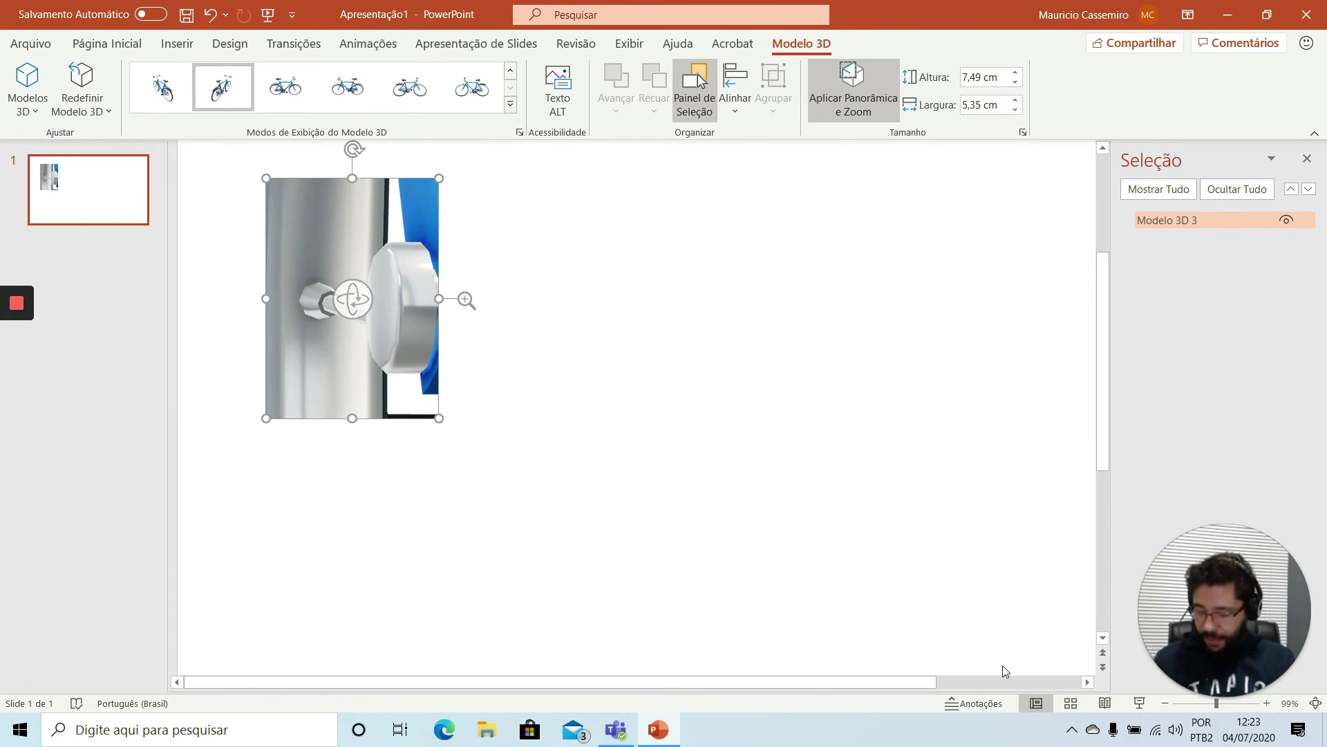
Undo the resize so the model frame returns to 14,74 × 13,51 cm
key("ctrl+z")
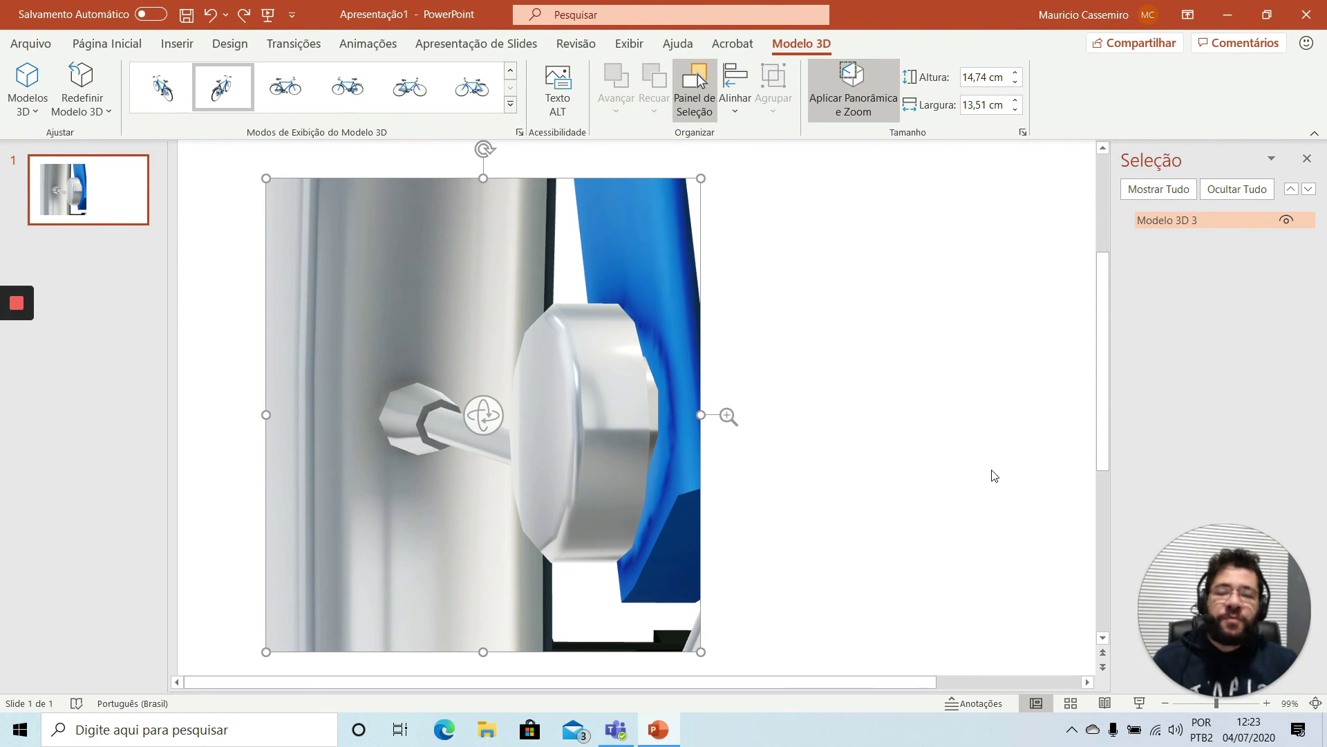
left_click(743, 427)
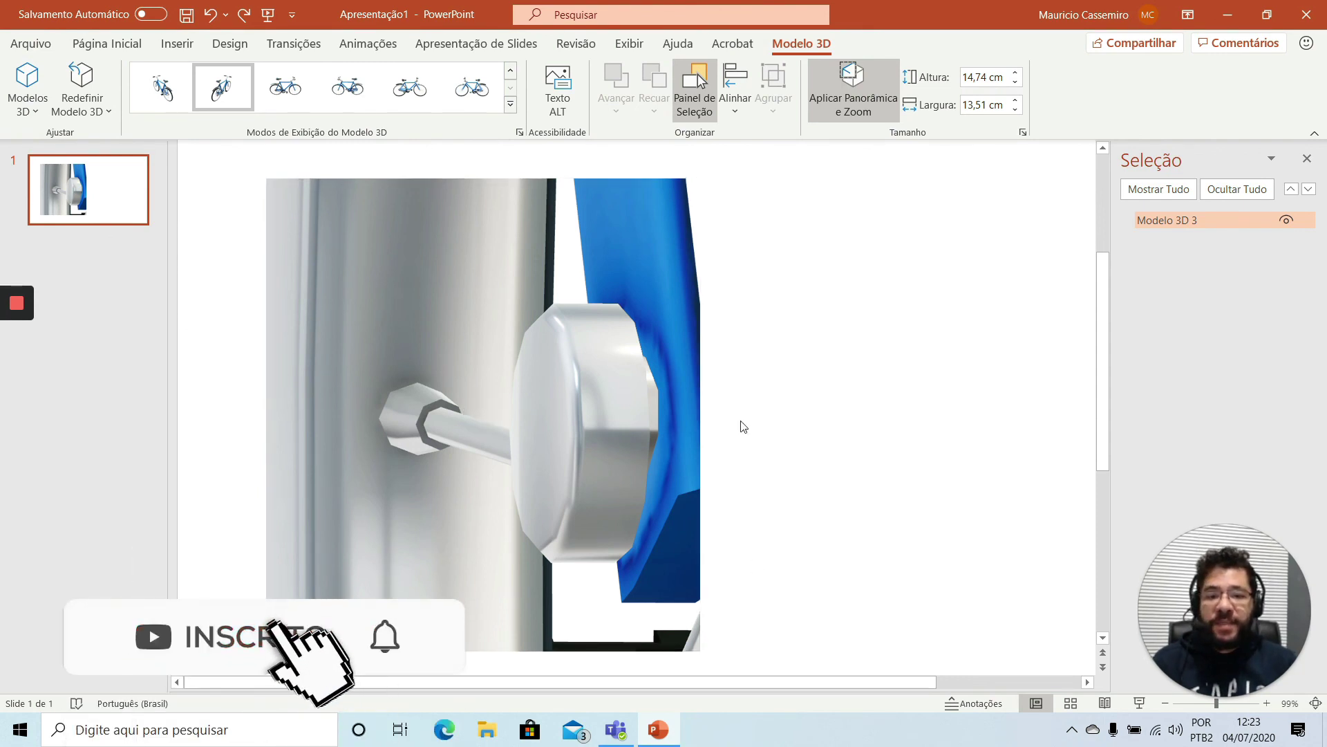
left_click(622, 277)
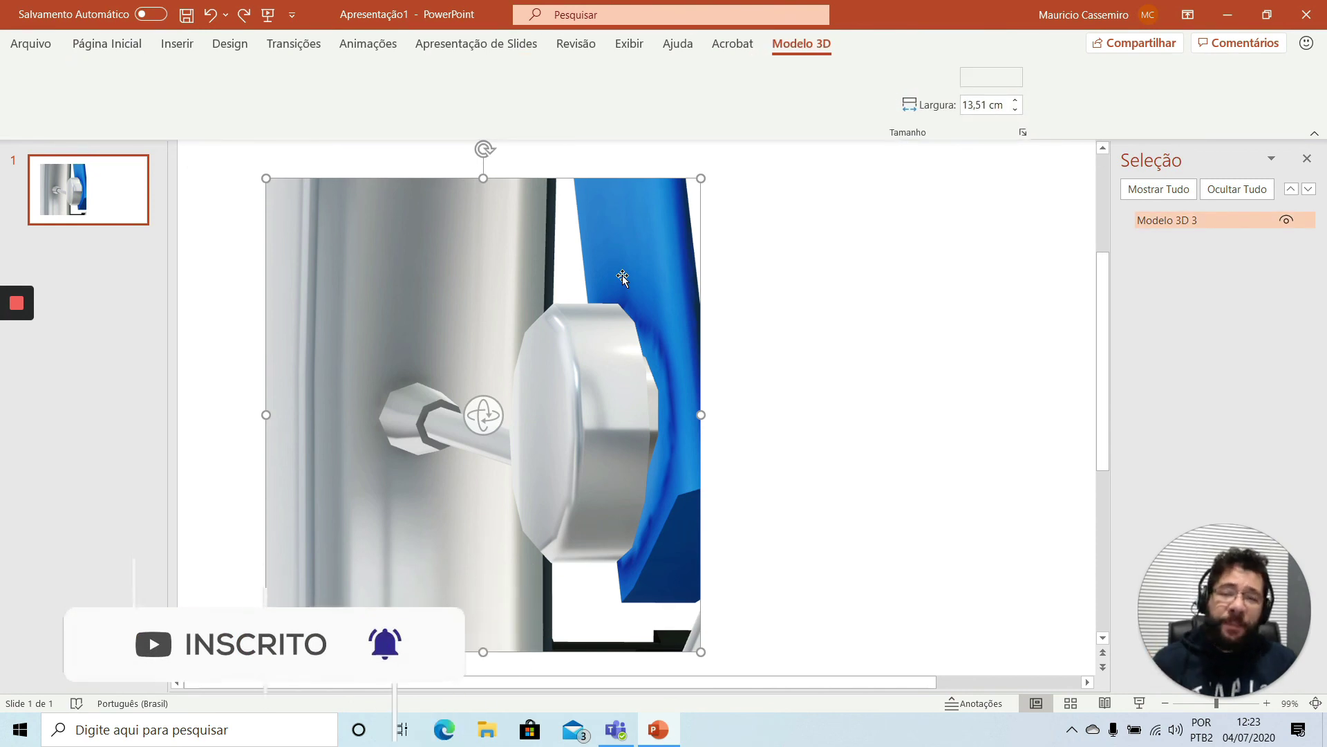